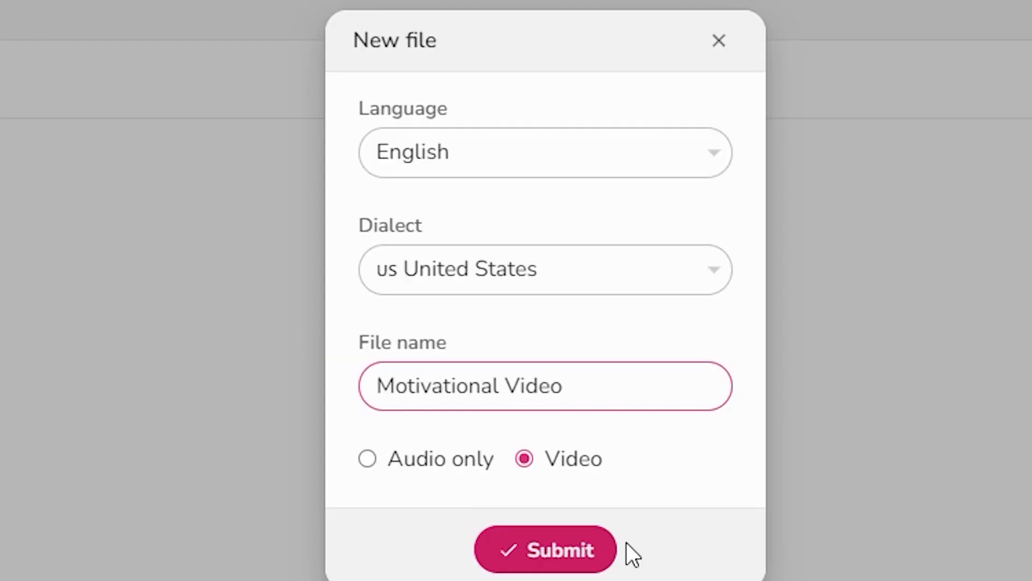
- Create the Motivational Video file and copy the first quote from ChatGPT into Scene 1's voiceover in Fliki
left_click(586, 549)
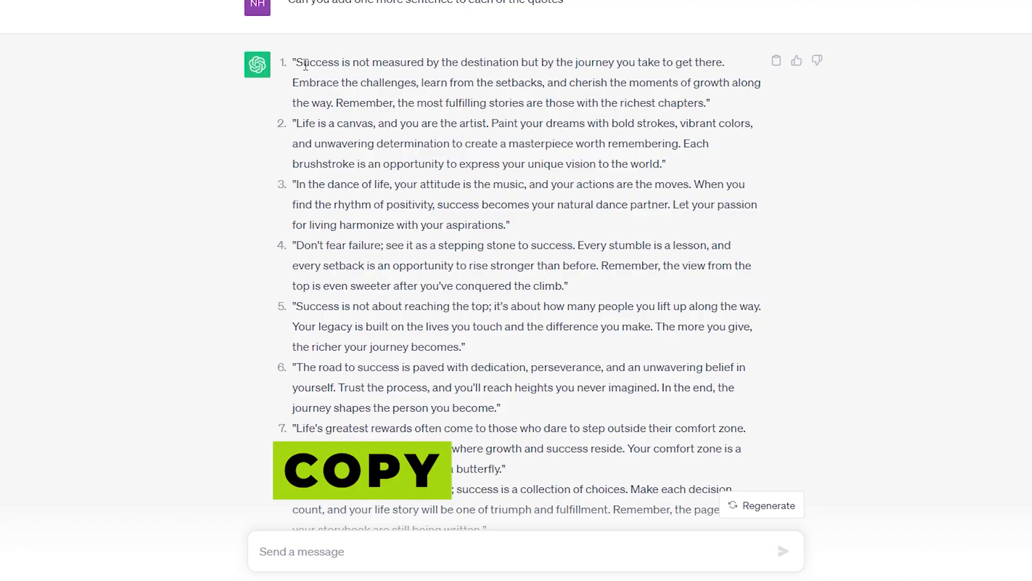
left_click_drag(295, 62, 711, 109)
key("ctrl+c")
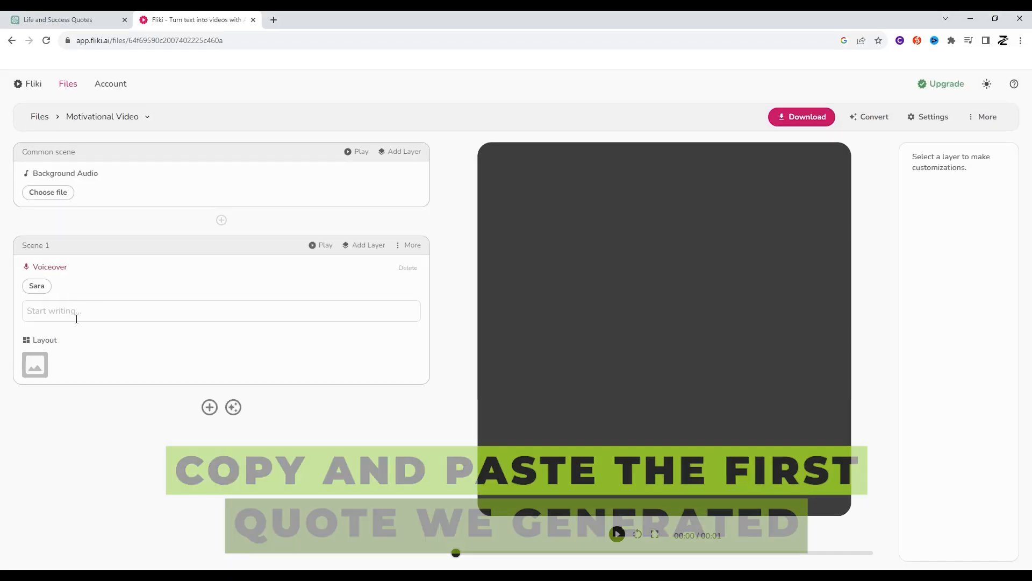
left_click(79, 317)
key("ctrl+v")
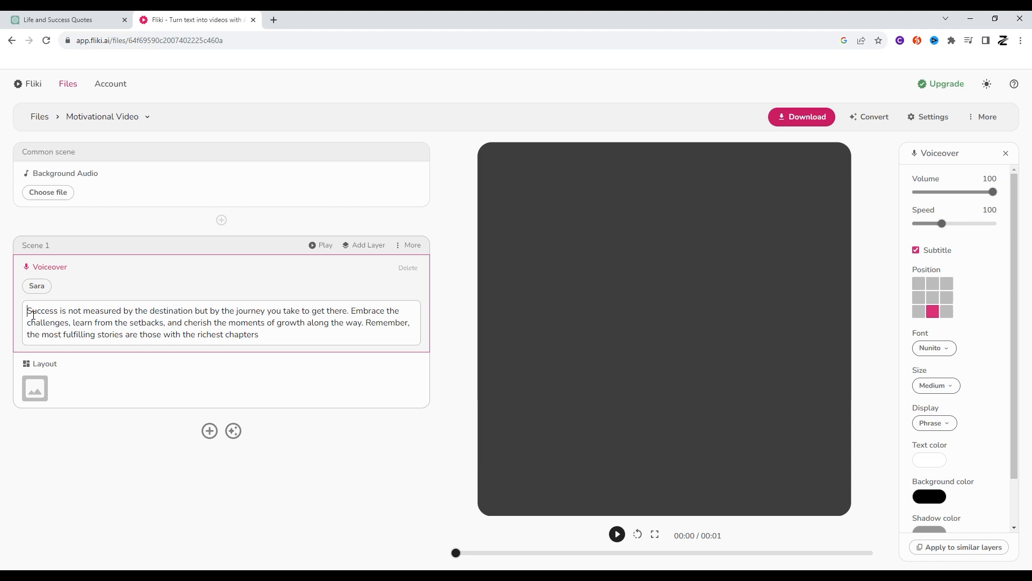
- Trim Scene 1's voiceover to "Success is not measured by the destination" and move the remaining quote text into a new Scene 2
left_click_drag(27, 311, 274, 325)
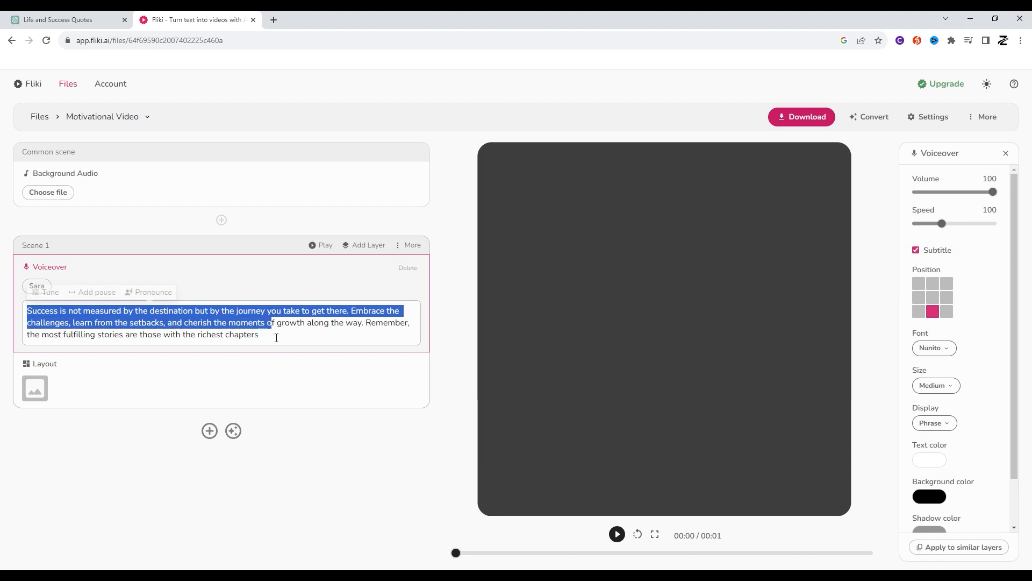
left_click(277, 338)
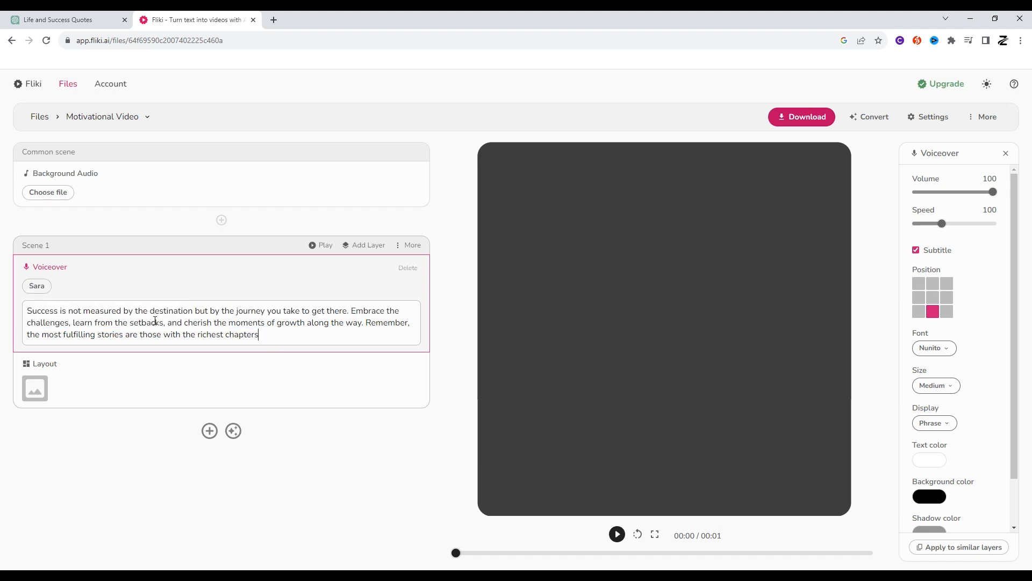
left_click_drag(198, 315, 309, 341)
key("ctrl+x")
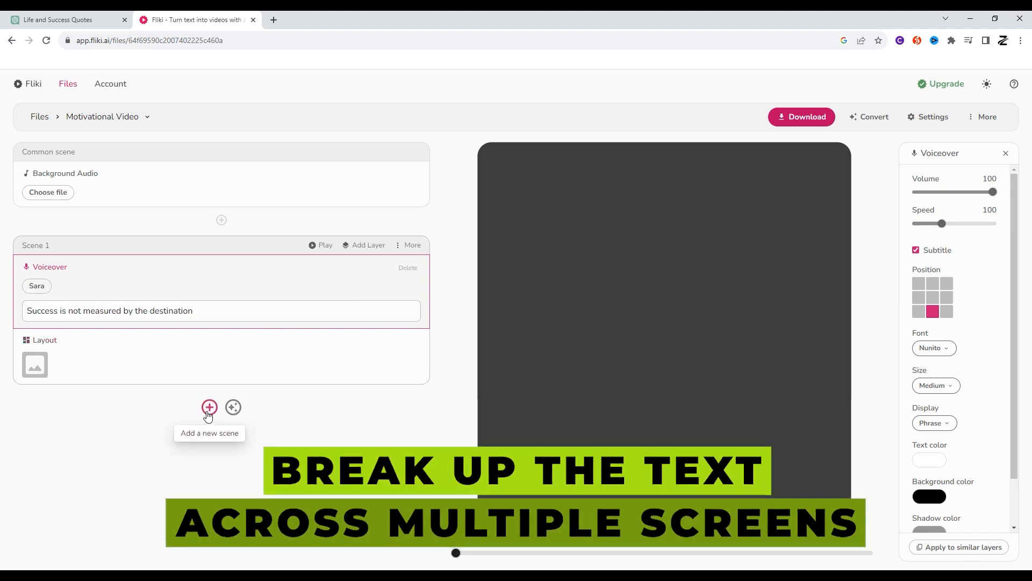
left_click(210, 407)
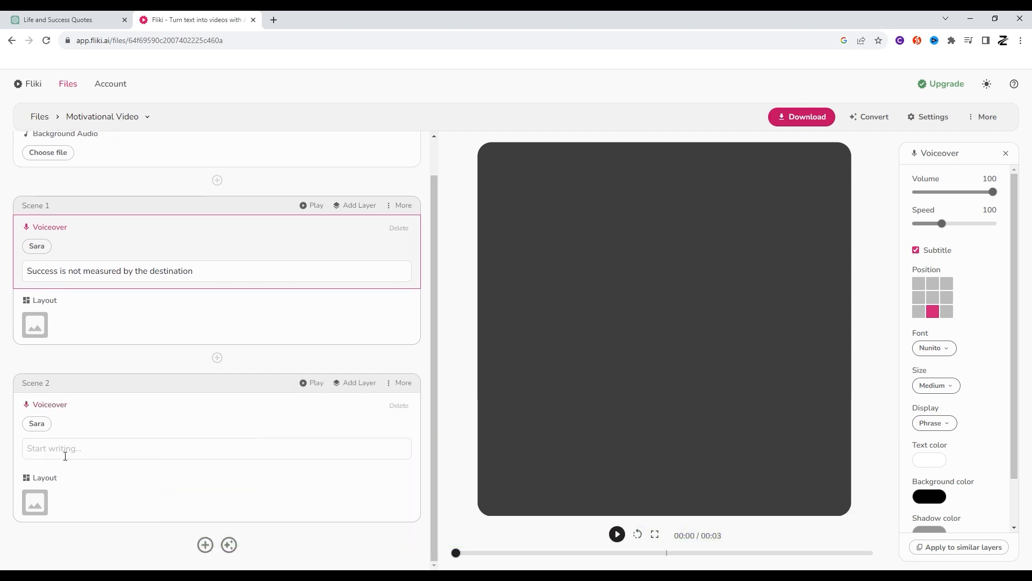
left_click(67, 454)
key("ctrl+v")
- Keep only "but by the journey you take to get there." in Scene 2 and move the rest into a new Scene 3
left_click_drag(164, 454, 189, 436)
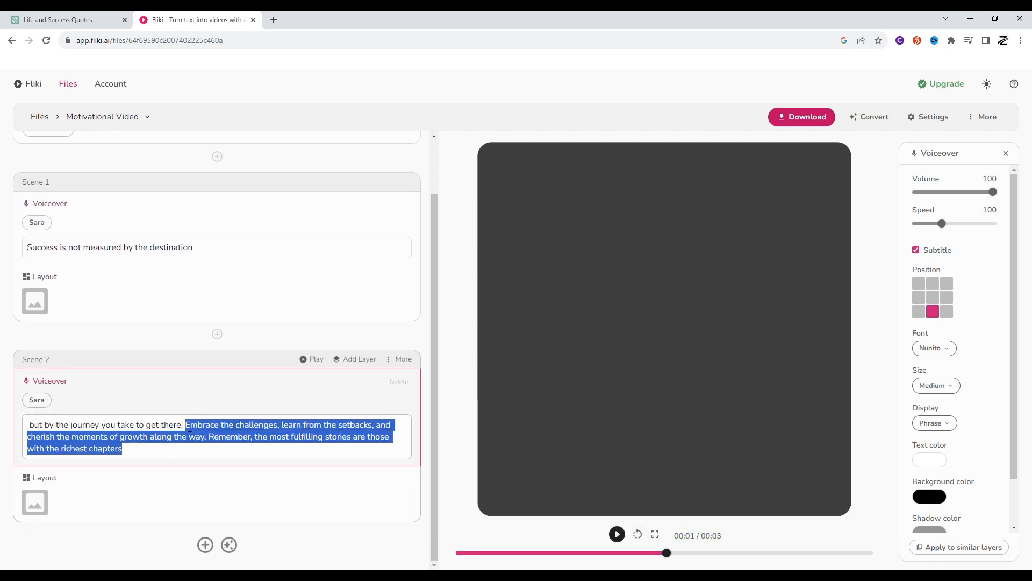
key("ctrl+x")
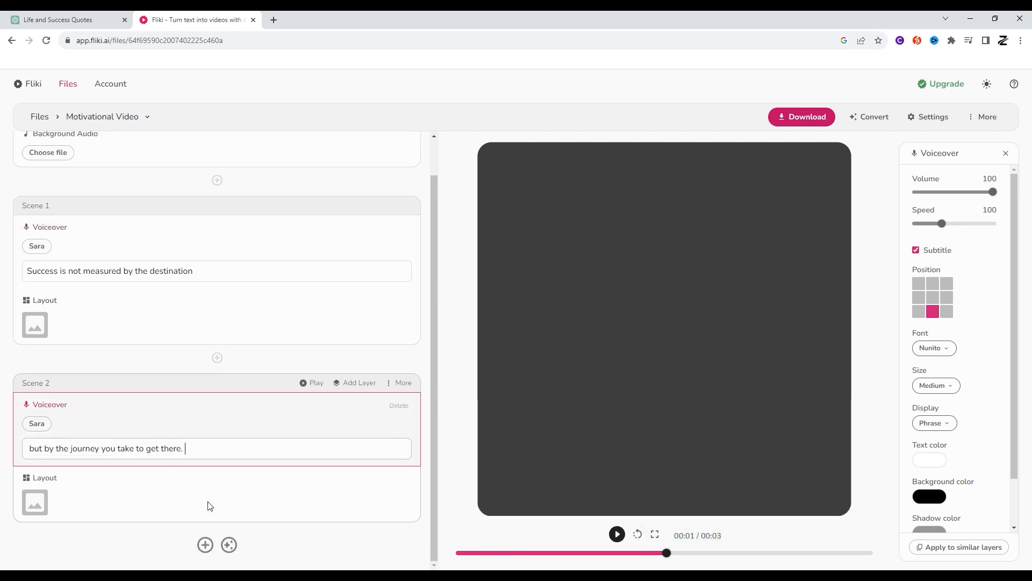
left_click(205, 545)
left_click(113, 468)
key("ctrl+v")
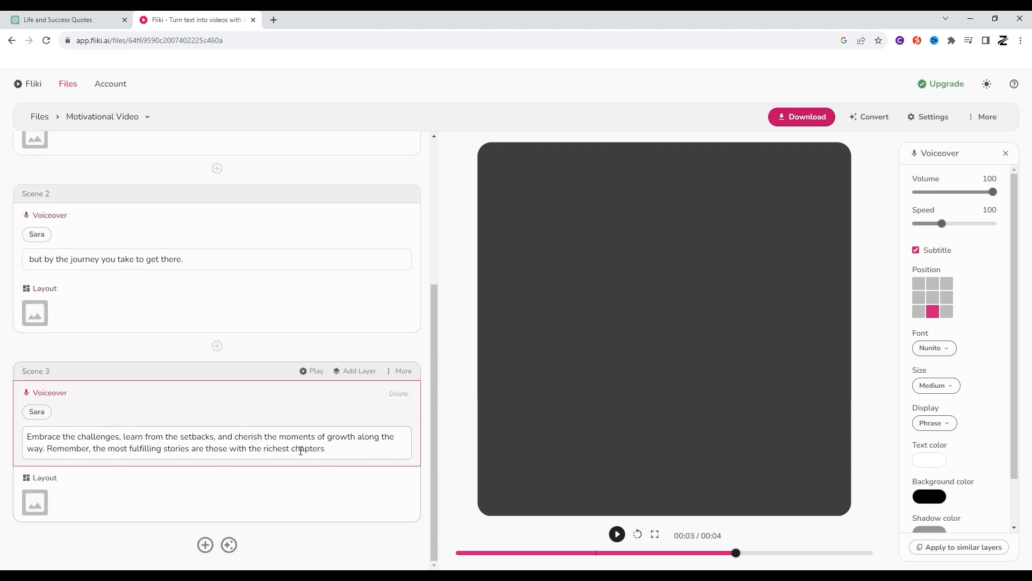
- Keep only "Embrace the challenges," in Scene 3's voiceover and move the rest into a new Scene 4
left_click_drag(364, 452, 124, 436)
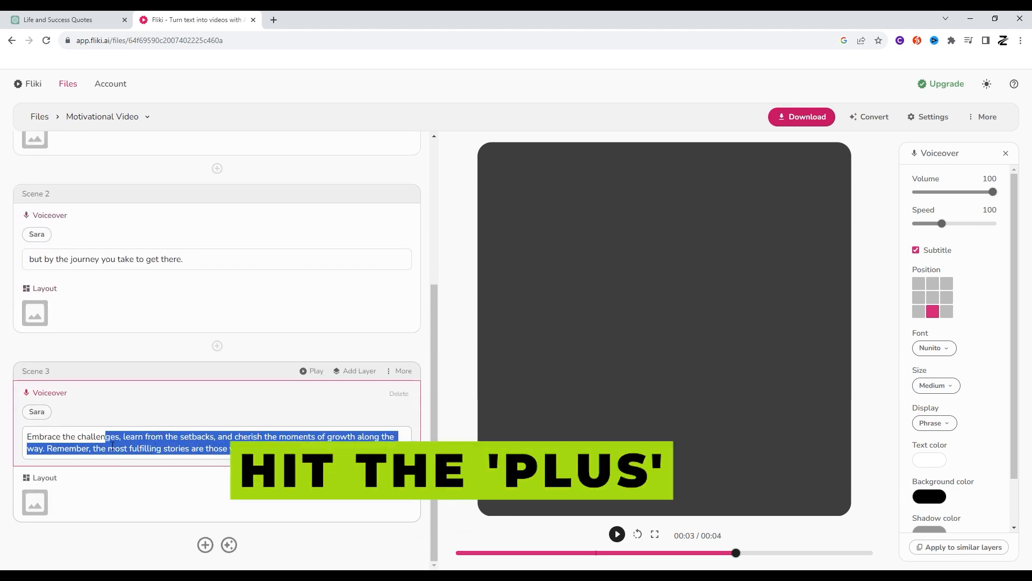
key("ctrl+x")
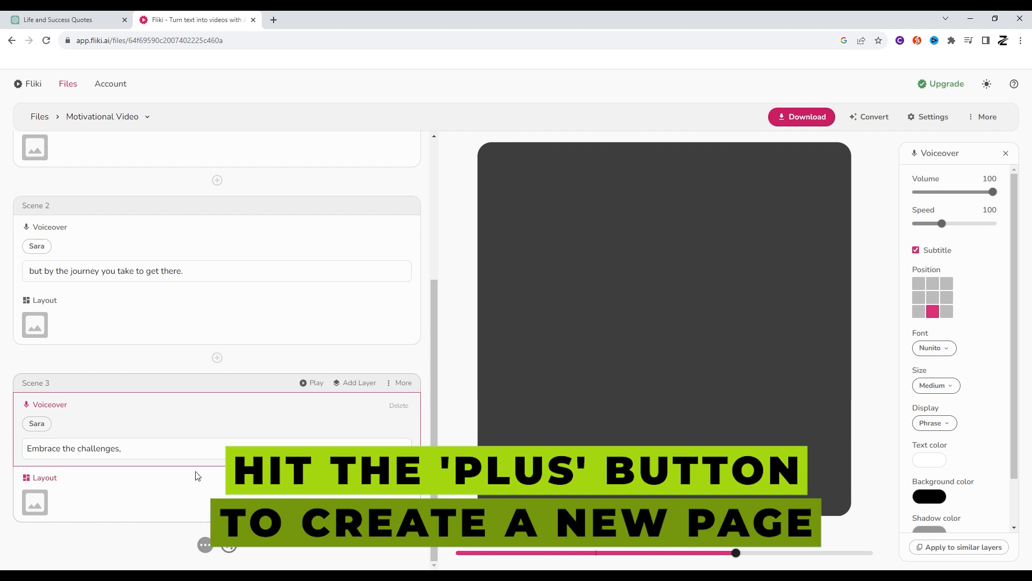
left_click(205, 546)
left_click(122, 466)
key("ctrl+v")
- Keep only "learn from the setbacks," in Scene 4's voiceover and move the rest into a new Scene 5
left_click_drag(223, 448, 169, 445)
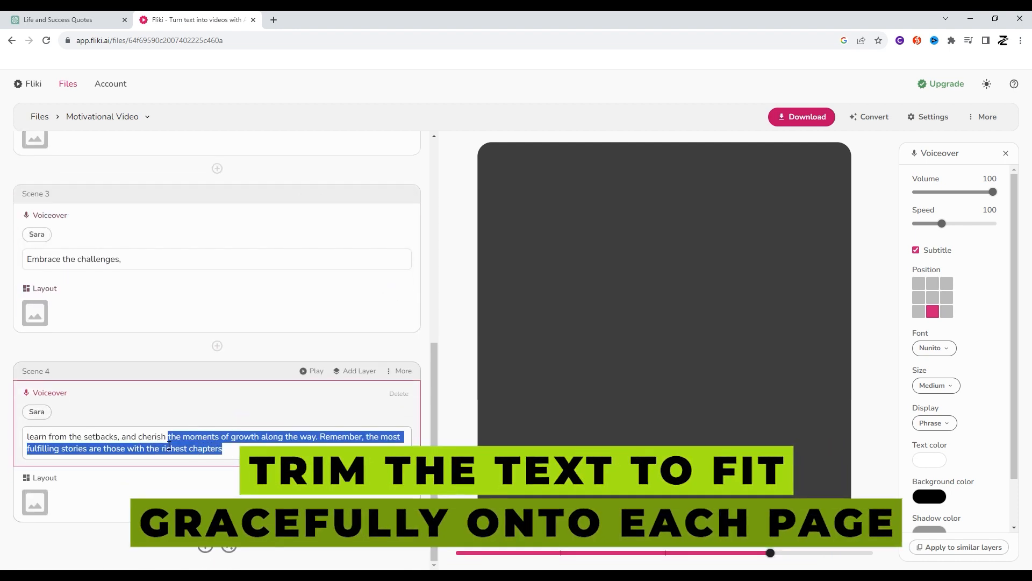
key("ctrl+x")
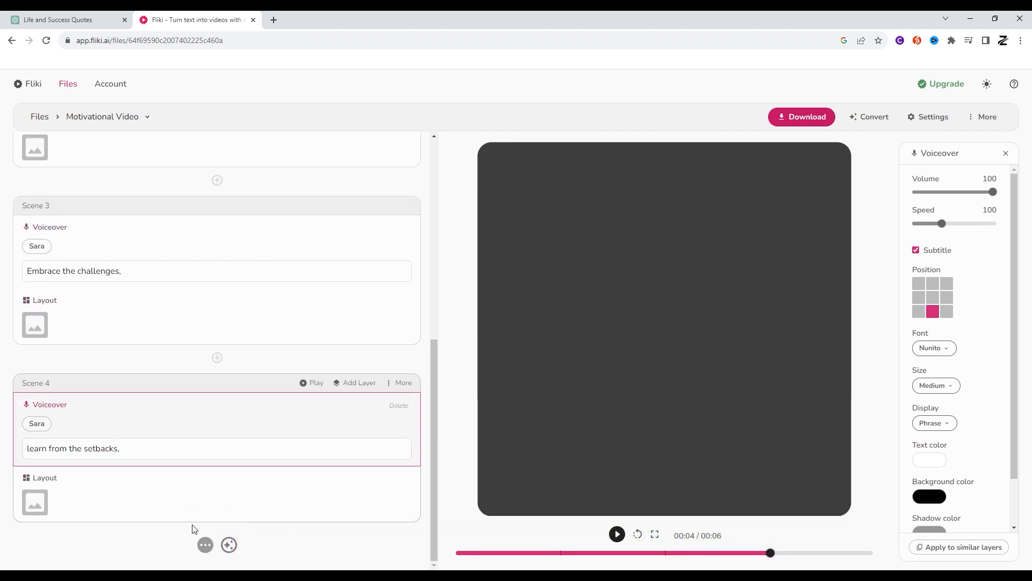
left_click(187, 449)
key("ctrl+v")
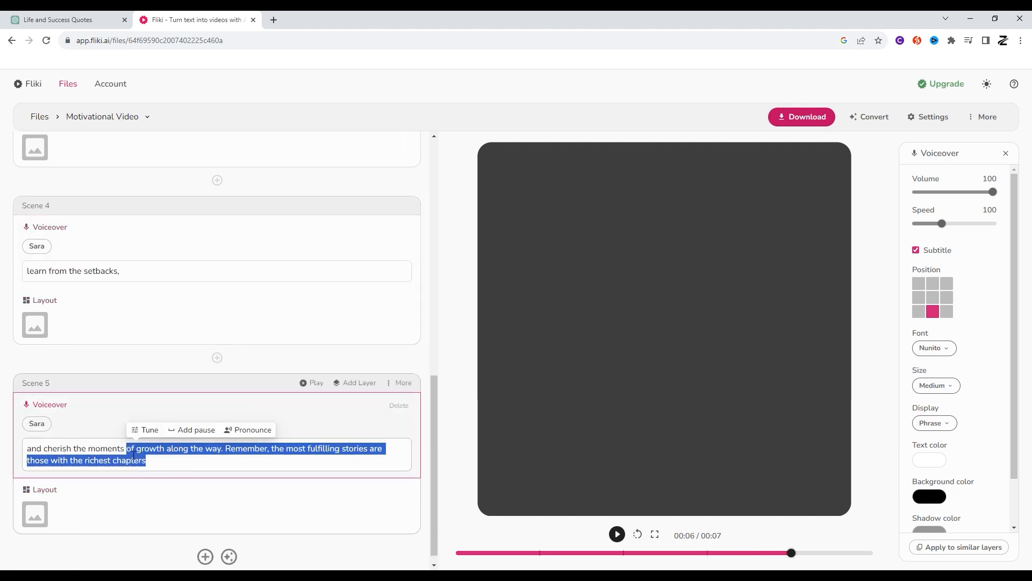
- Keep only "and cherish the moments of growth along the way." in Scene 5 and move the rest into a new Scene 6
left_click_drag(243, 465, 232, 455)
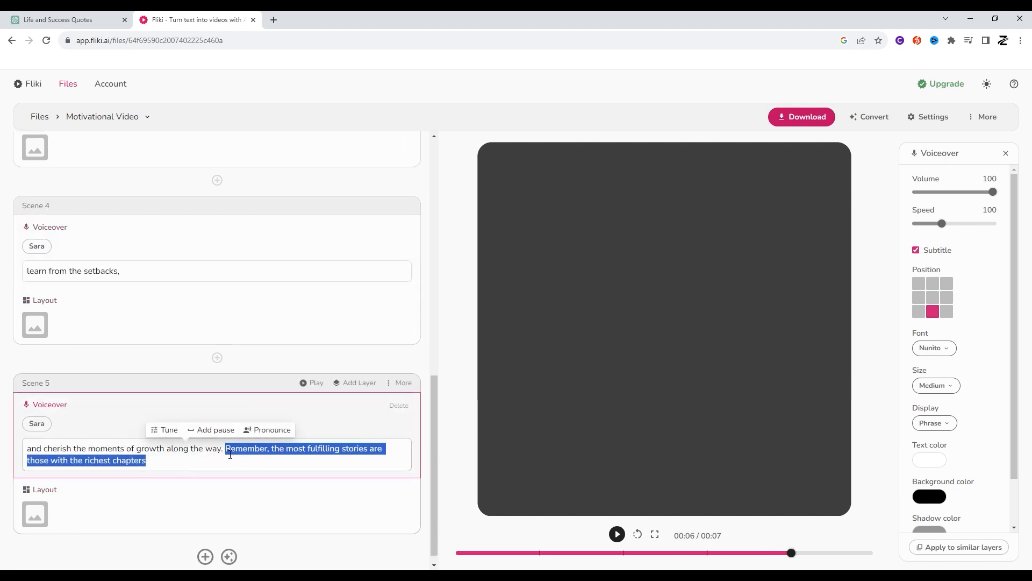
key("ctrl+x")
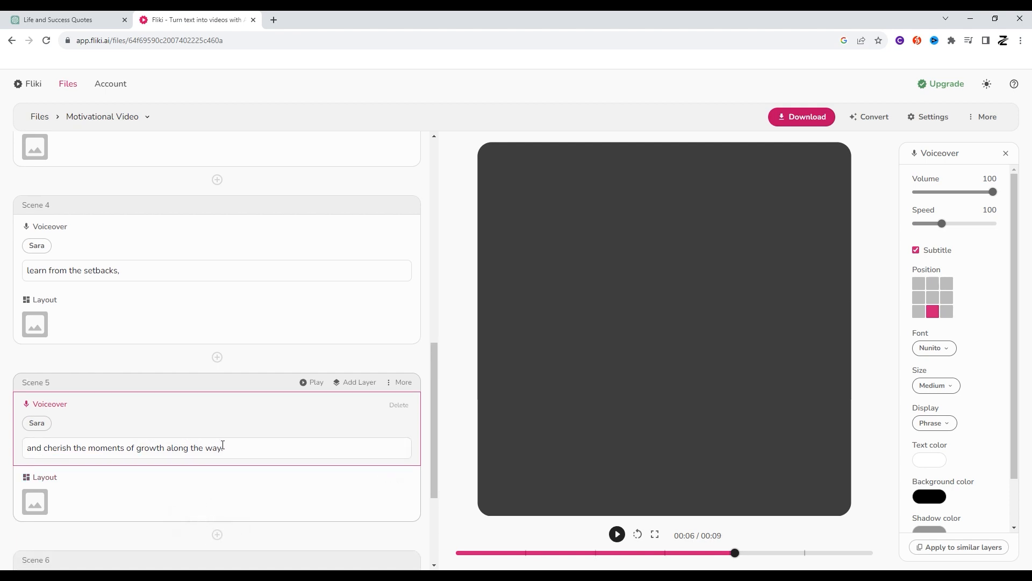
left_click(194, 467)
key("ctrl+v")
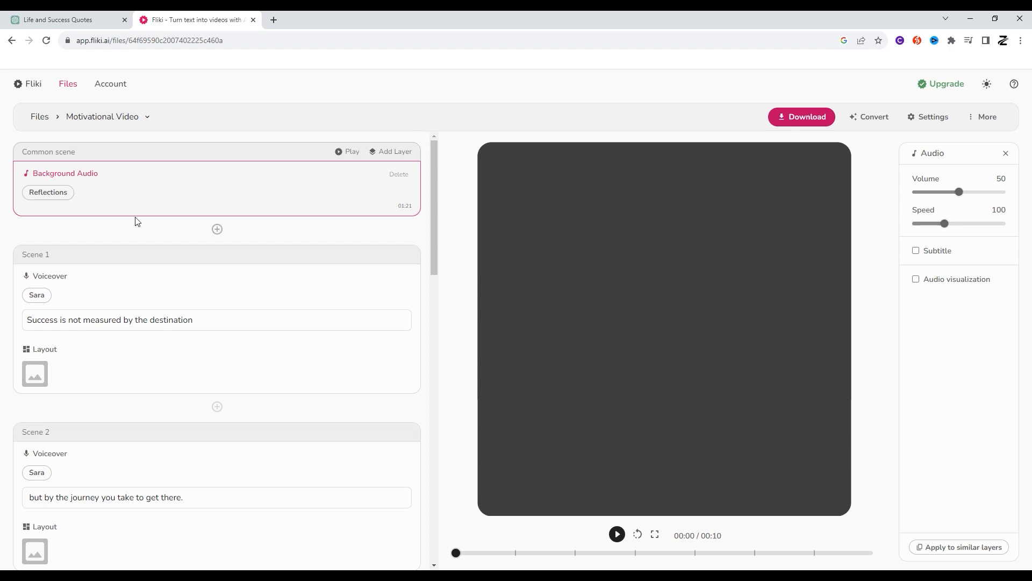
- Search the stock audio for "cinematic", preview Conga Battle and set it as the common scene's background audio
left_click(52, 193)
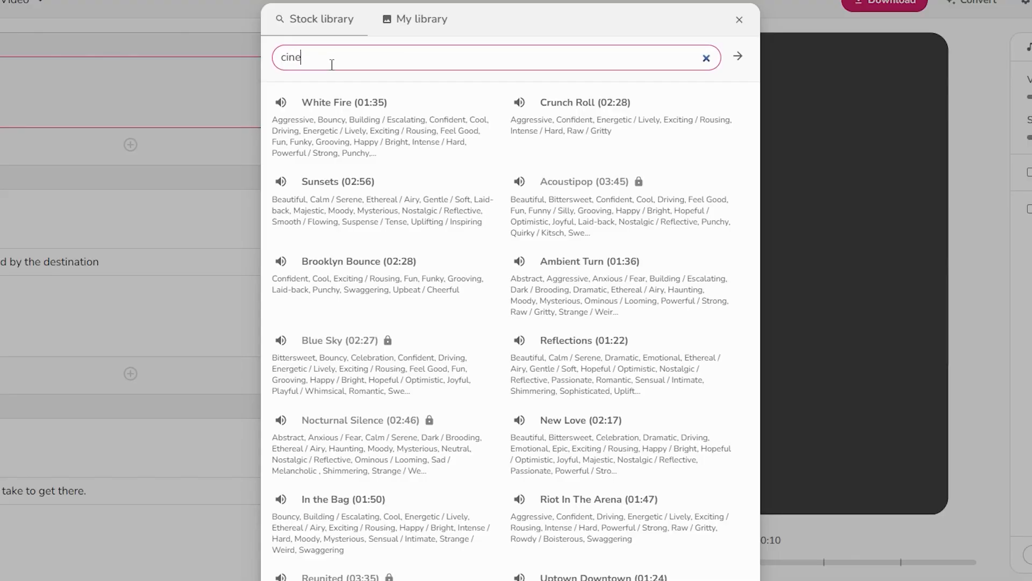
left_click(747, 59)
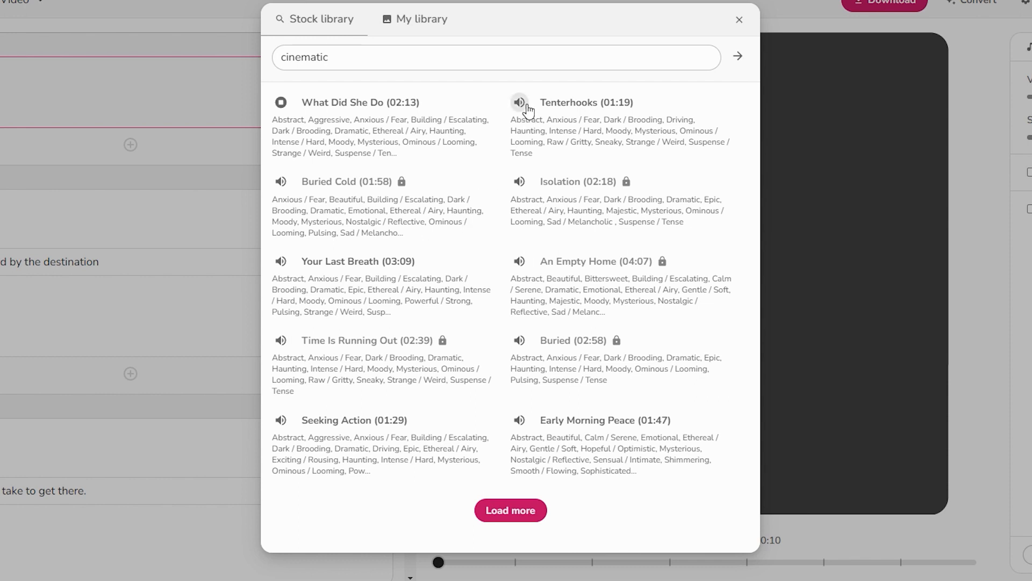
left_click(518, 511)
scroll(511, 439, "down", 1)
scroll(504, 407, "down", 4)
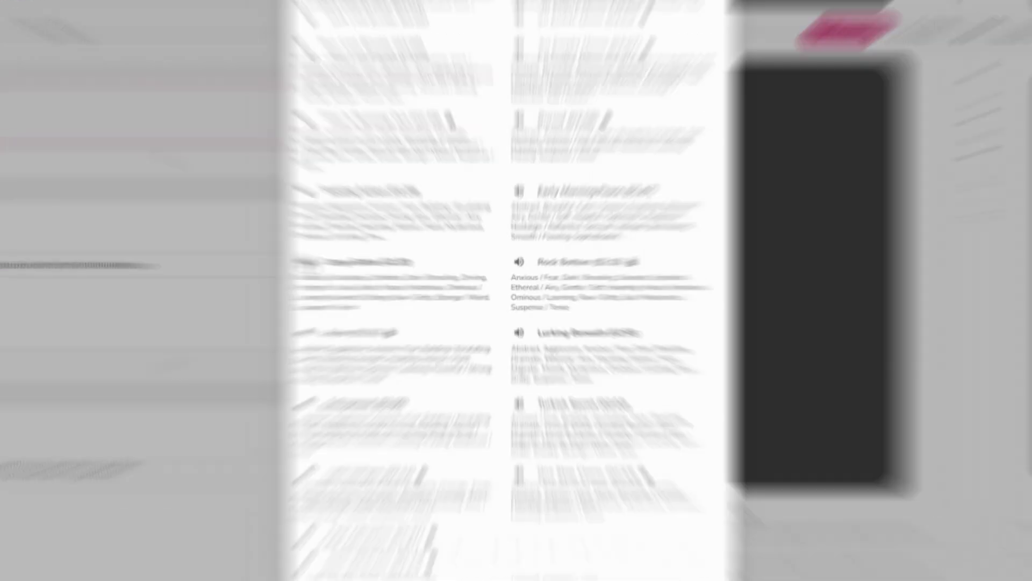
left_click(281, 259)
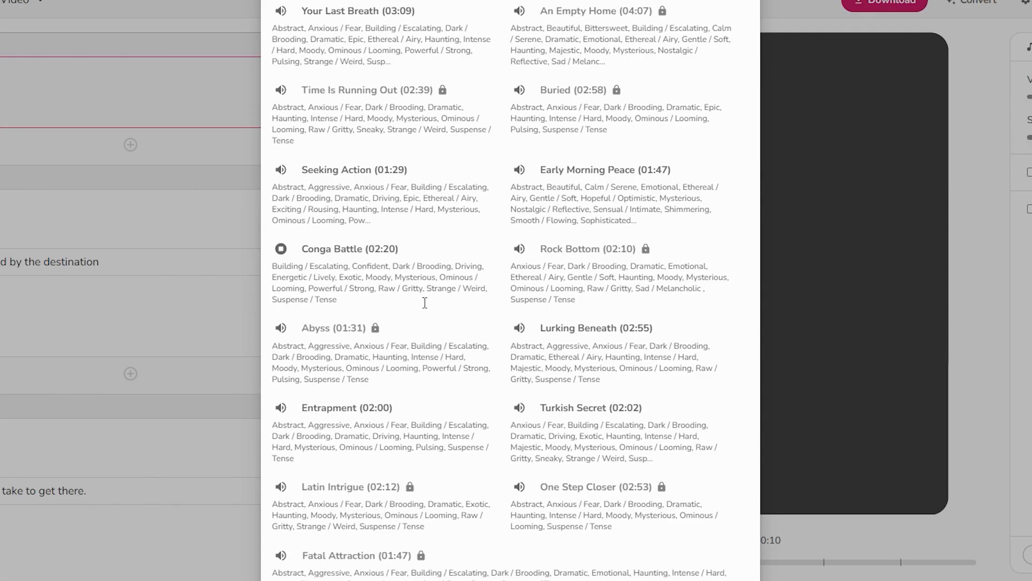
scroll(424, 300, "down", 3)
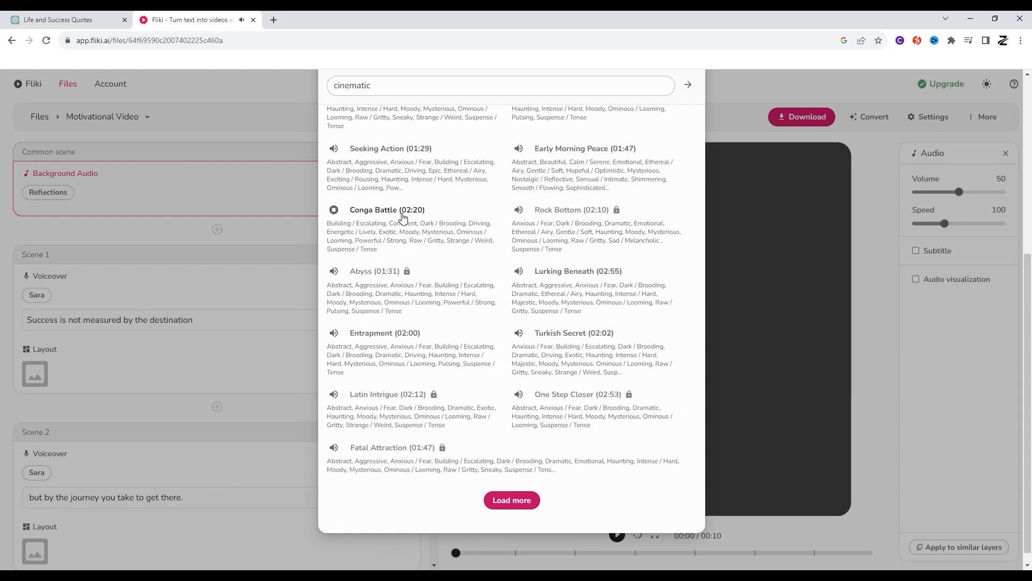
key("Escape")
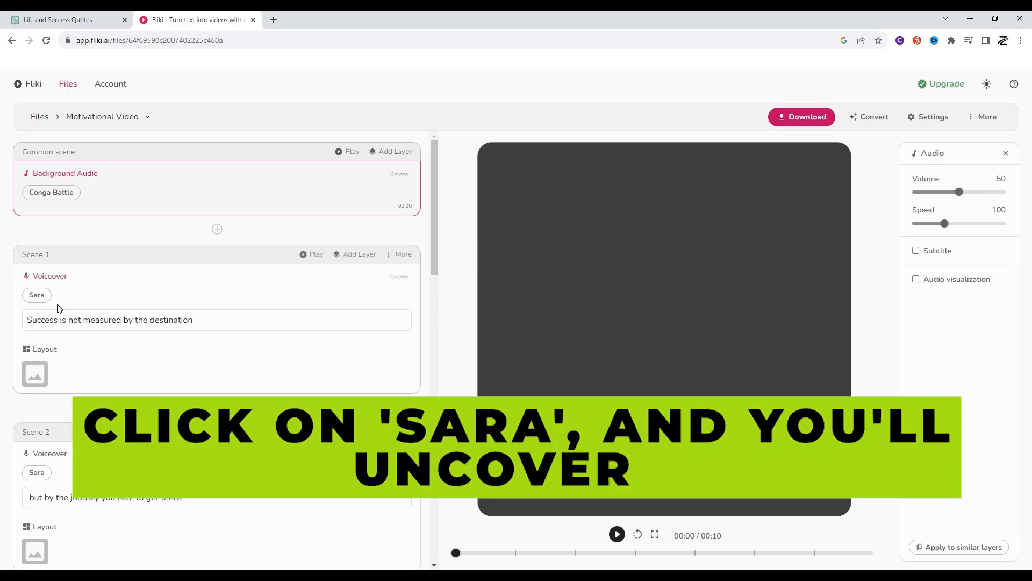
- Preview the standard English voices and apply the Tony voice to all the voiceovers
left_click(37, 296)
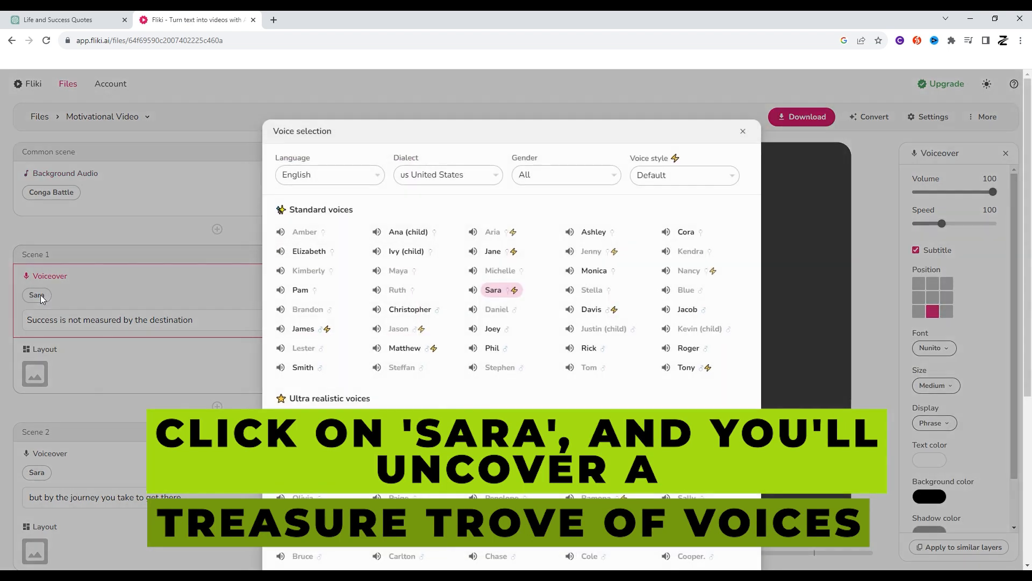
left_click(282, 251)
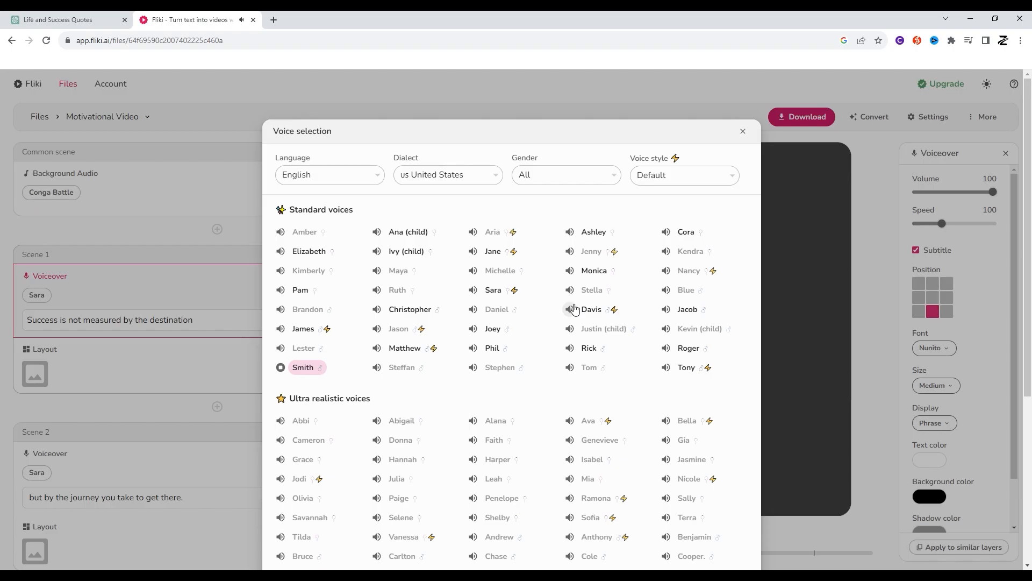
left_click(669, 350)
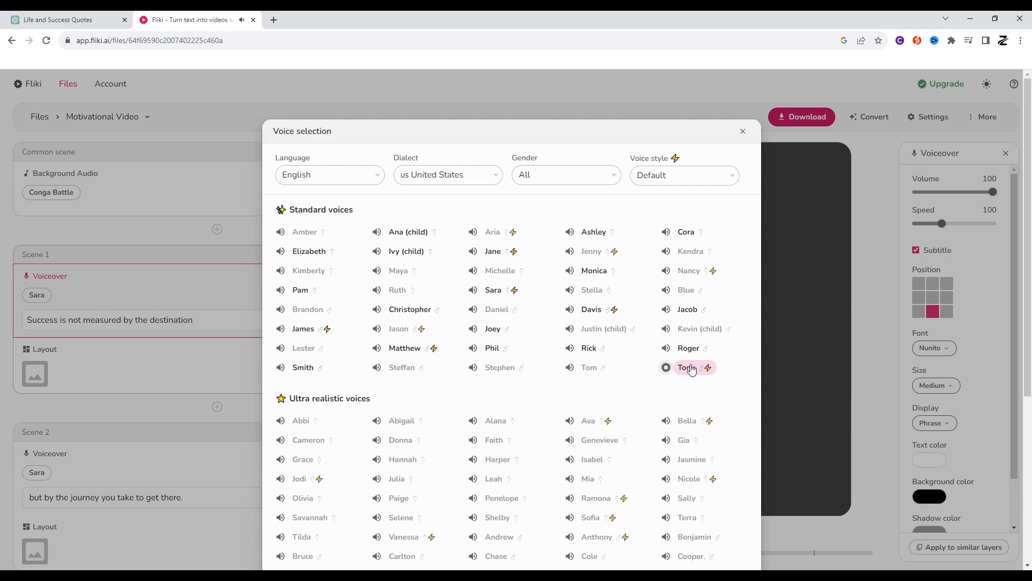
scroll(695, 370, "down", 5)
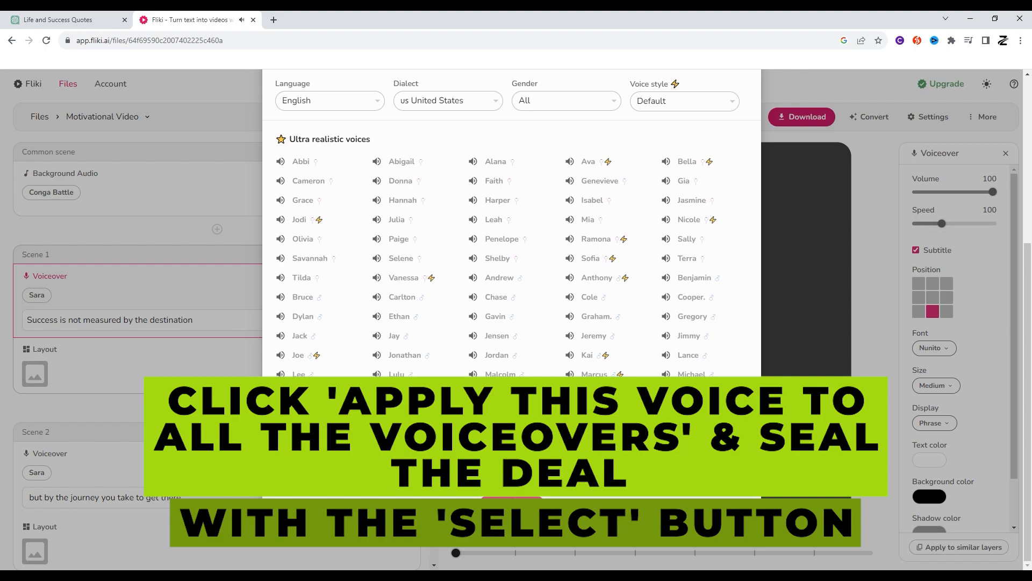
left_click(511, 506)
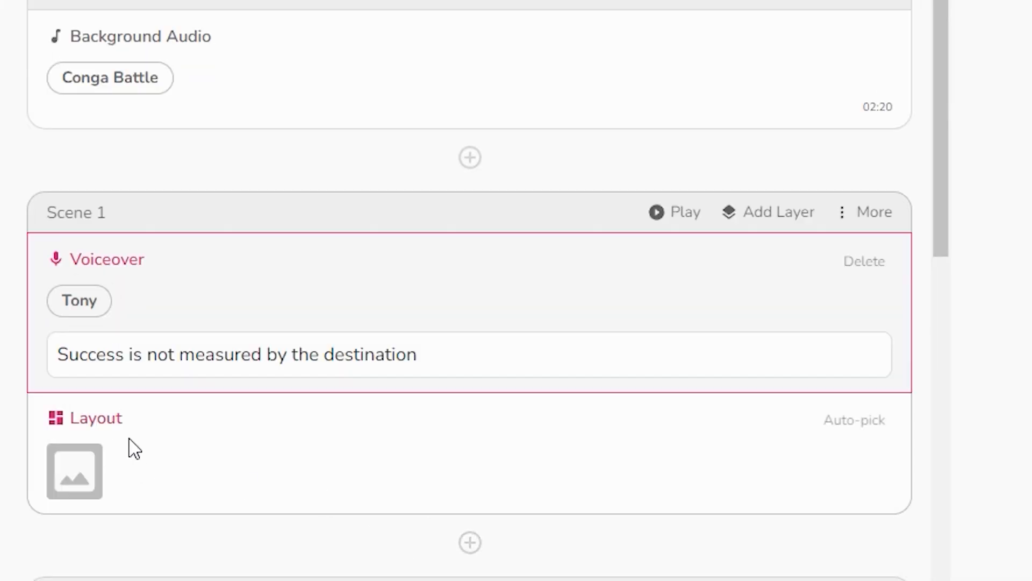
- Browse the stock videos for Scene 1's layout, search for "nature" and use a waterfall clip from the results
scroll(132, 364, "down", 4)
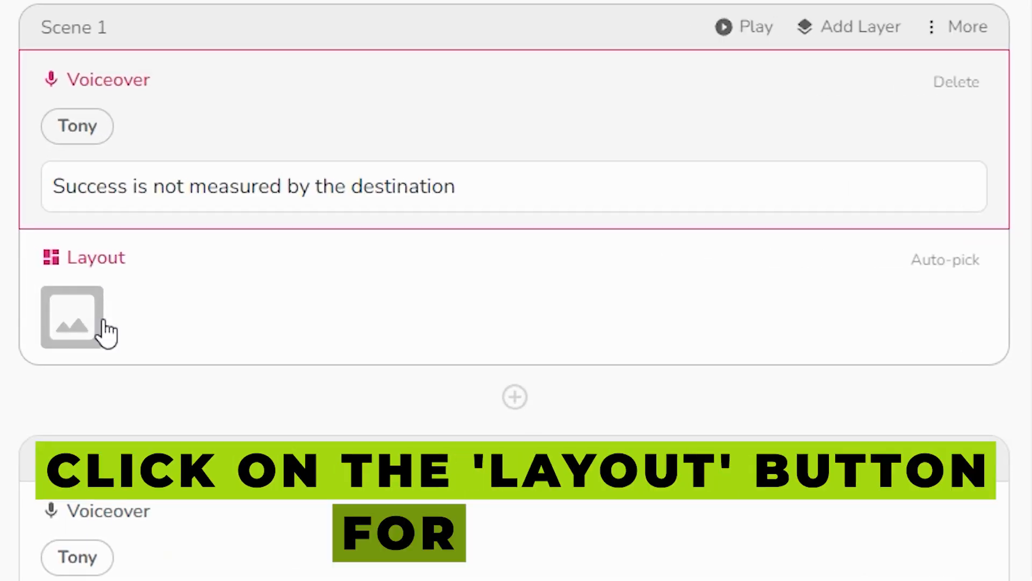
left_click(43, 269)
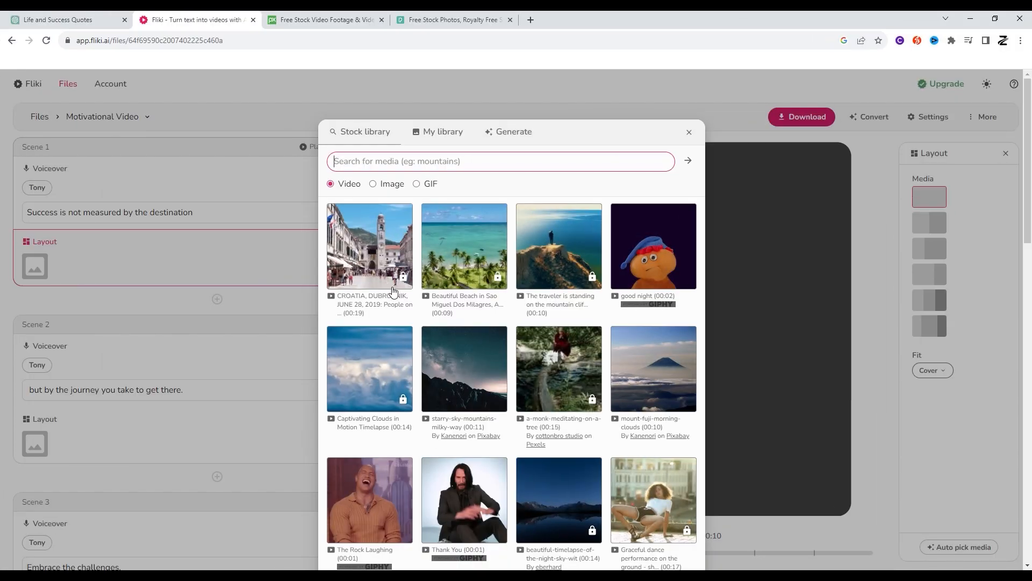
scroll(540, 372, "down", 5)
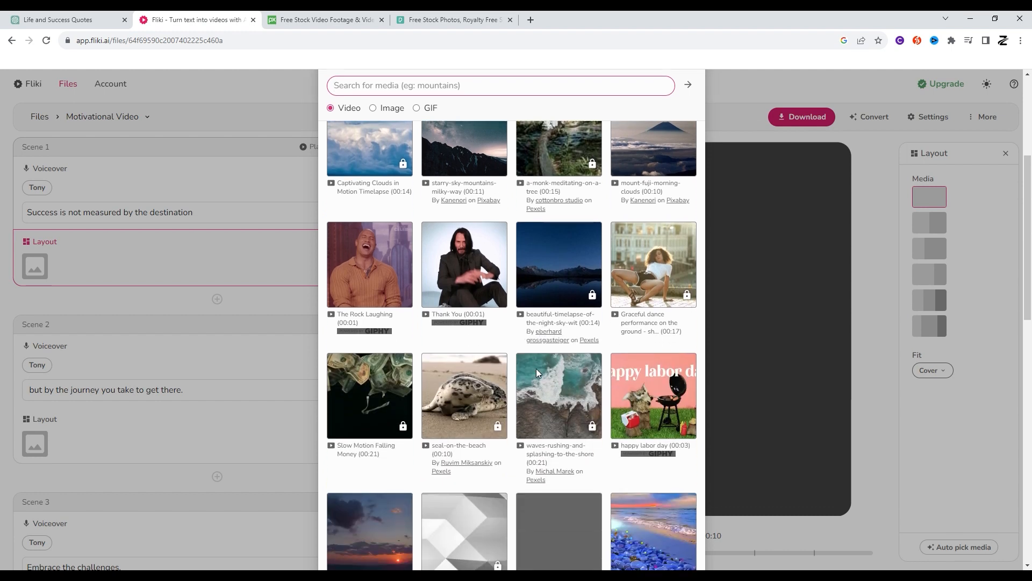
scroll(540, 372, "up", 4)
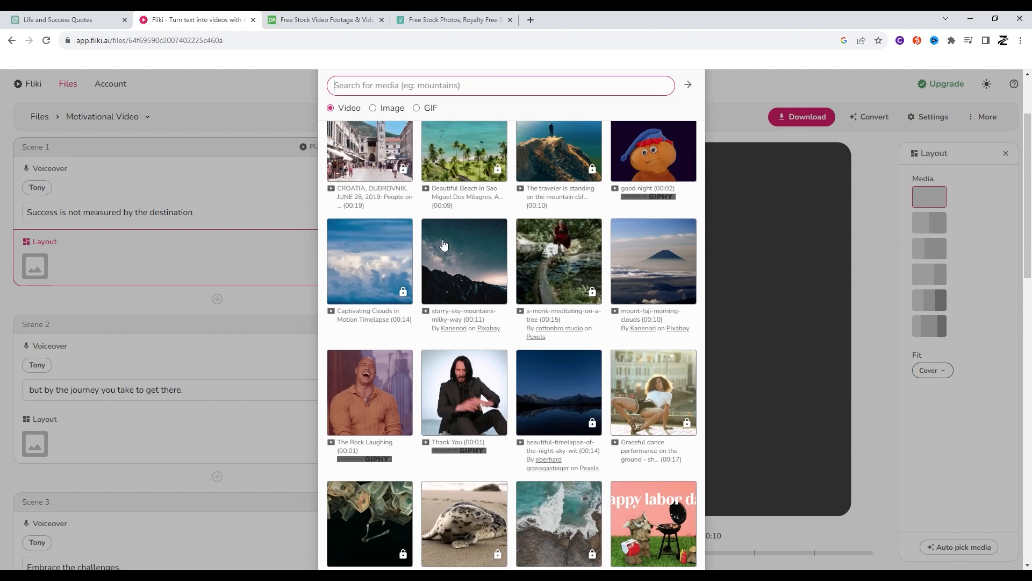
scroll(424, 169, "down", 5)
scroll(544, 338, "up", 3)
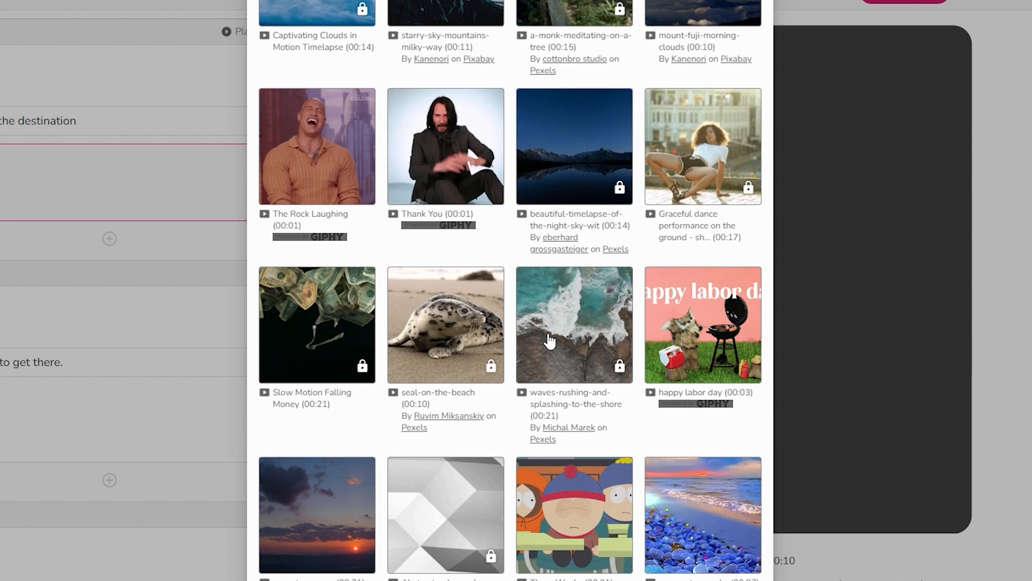
scroll(544, 336, "up", 5)
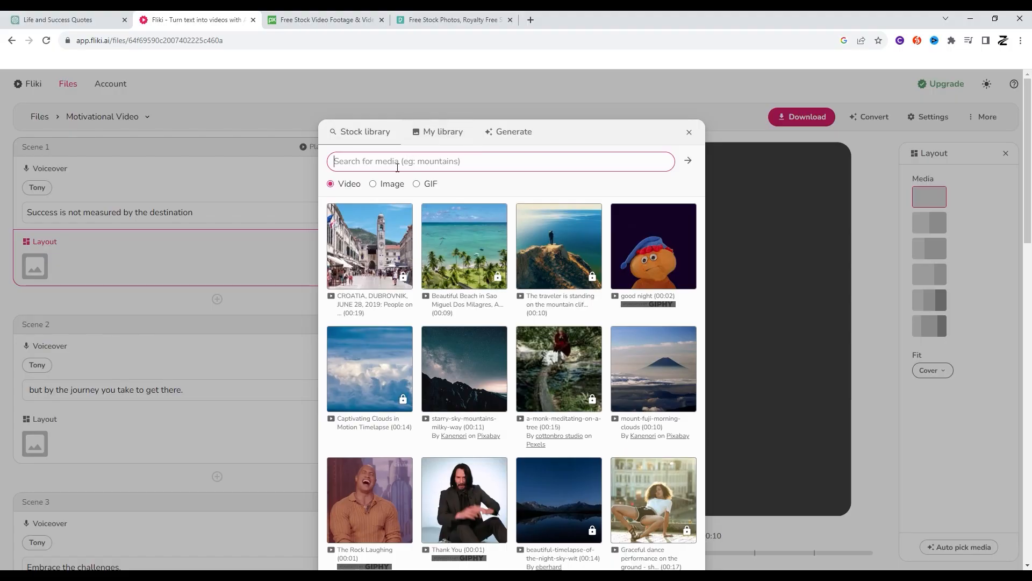
type("nature")
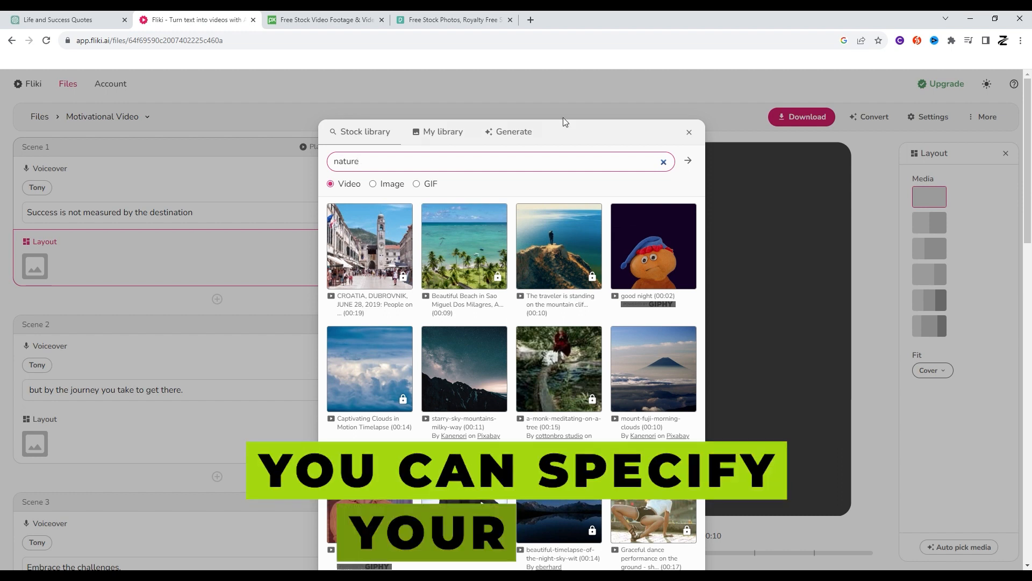
left_click(690, 165)
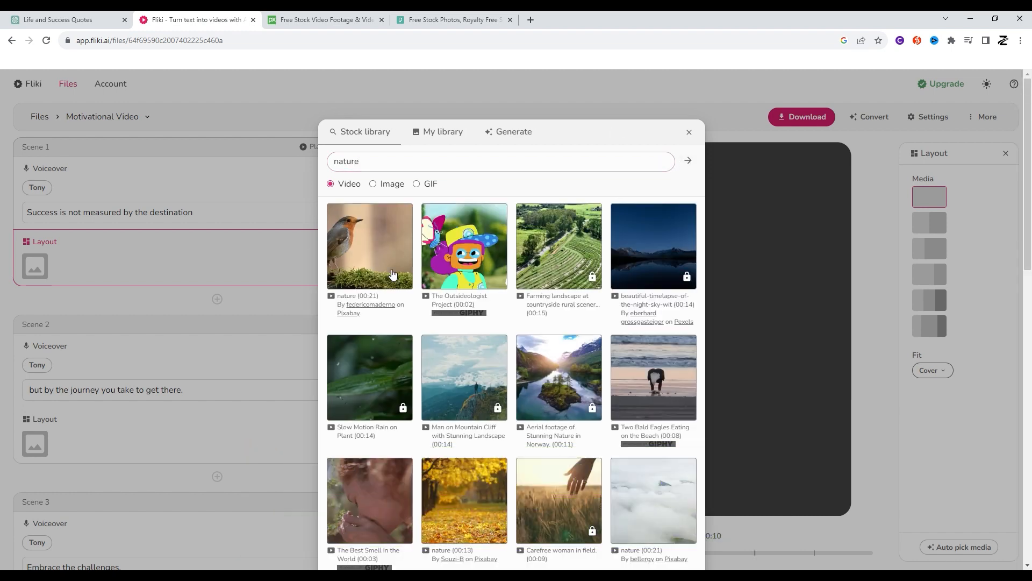
scroll(525, 381, "down", 5)
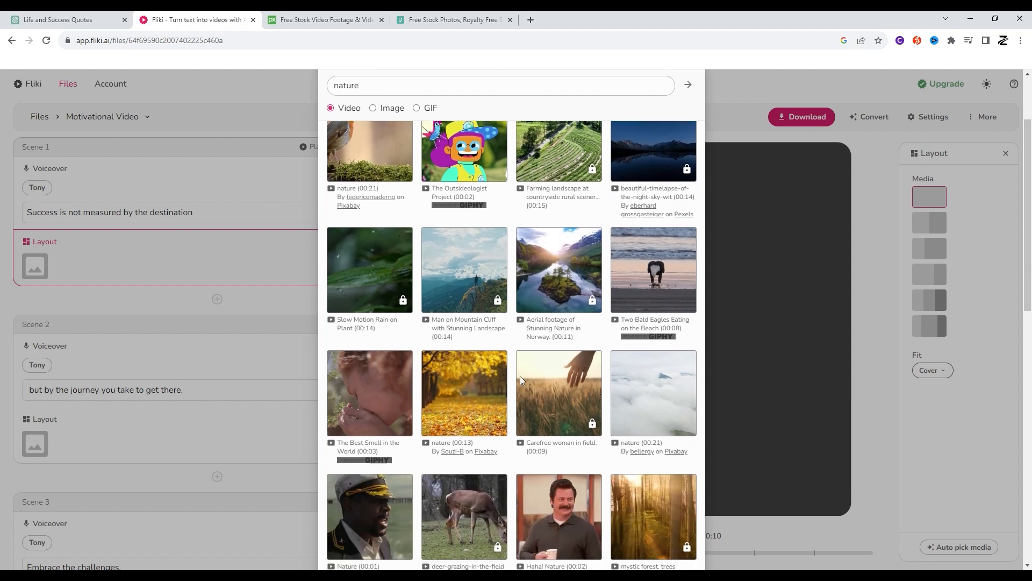
scroll(524, 381, "down", 10)
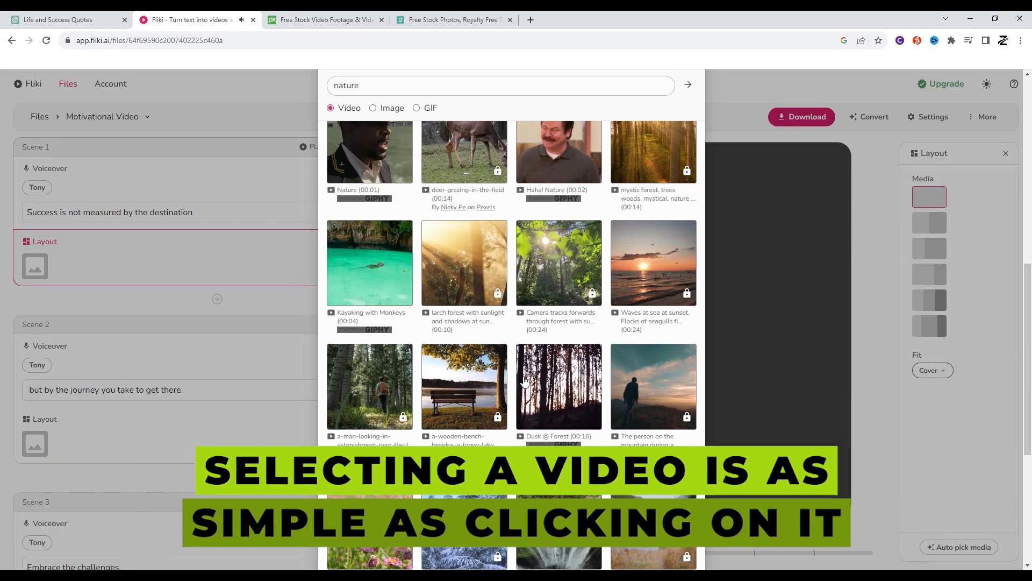
left_click(578, 271)
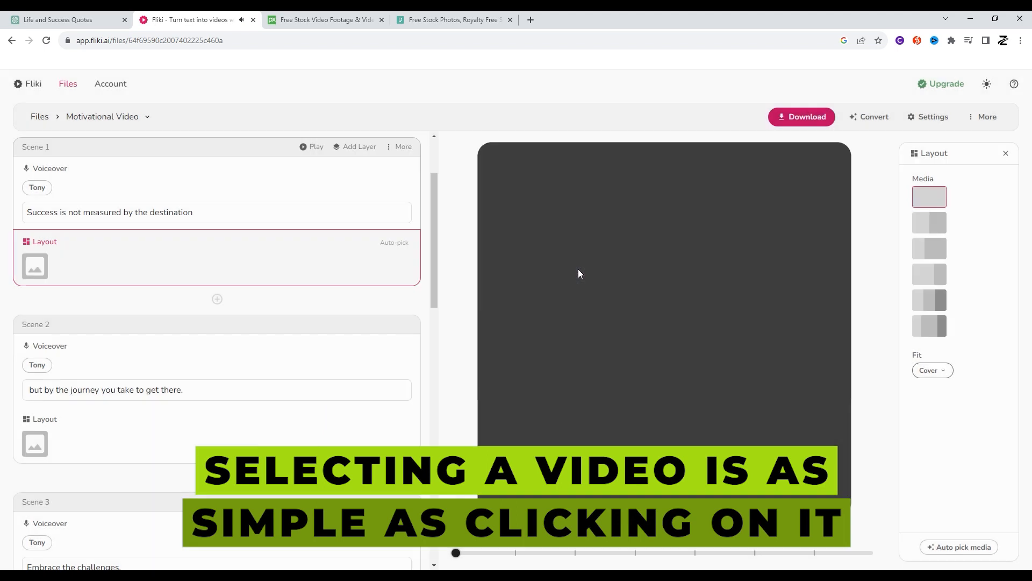
- Switch to Pixabay and Pexels and browse their free stock videos
scroll(60, 269, "down", 1)
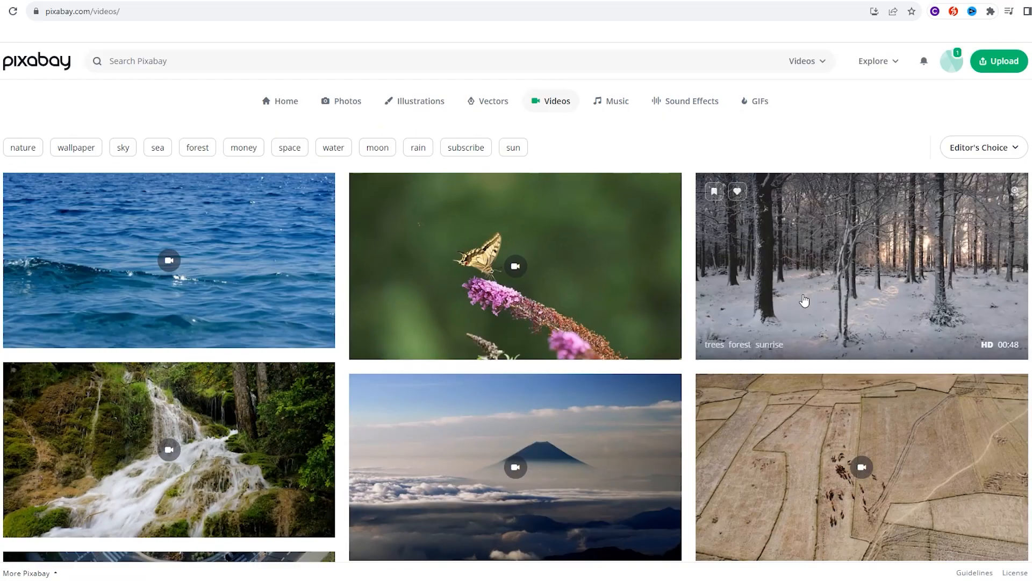
scroll(454, 362, "down", 3)
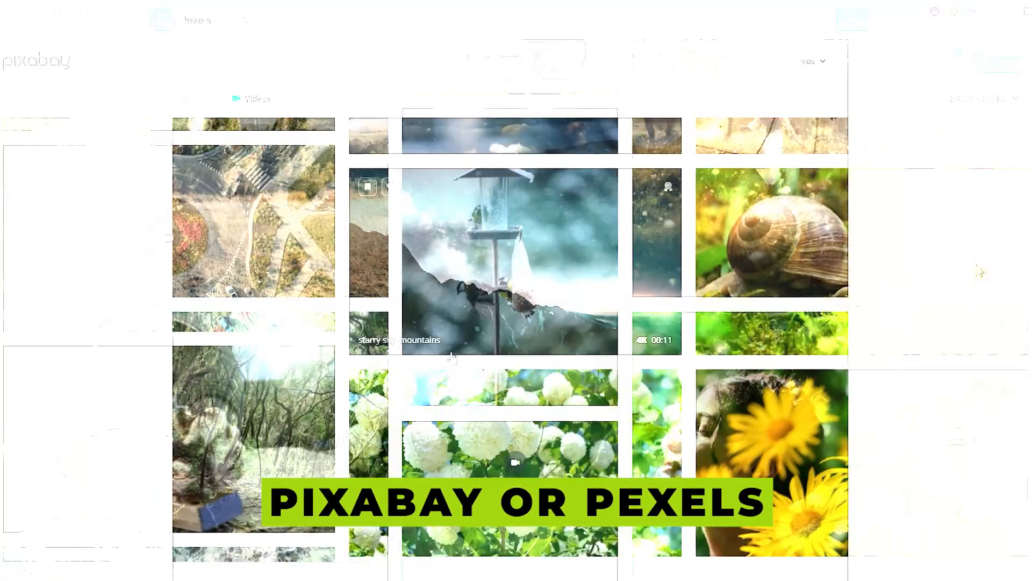
scroll(980, 271, "down", 3)
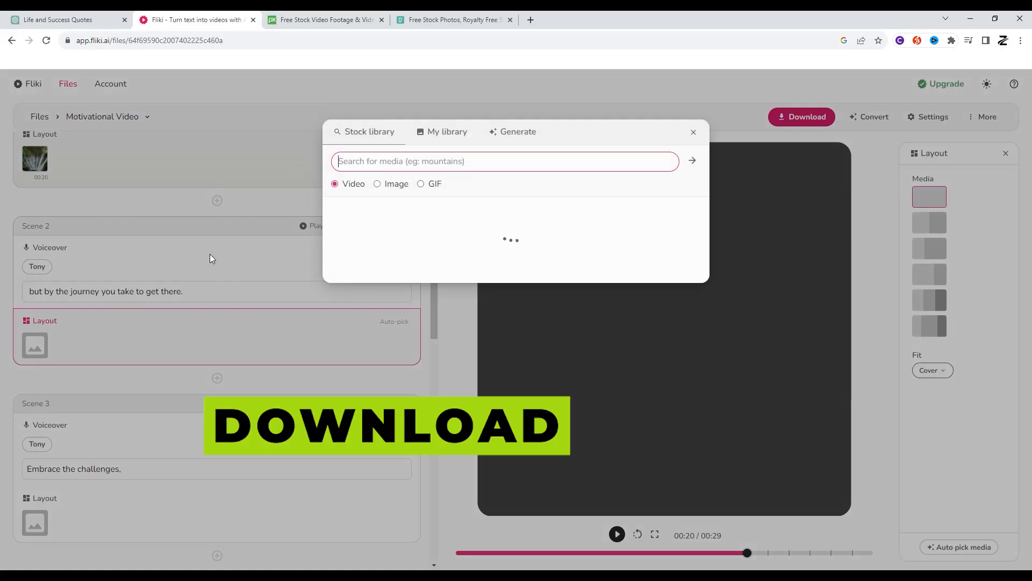
- From the uploaded files in Fliki, set 168085 (360p).mp4 as Scene 2's layout media and 147898 (540p).mp4 as Scene 3's
left_click(441, 133)
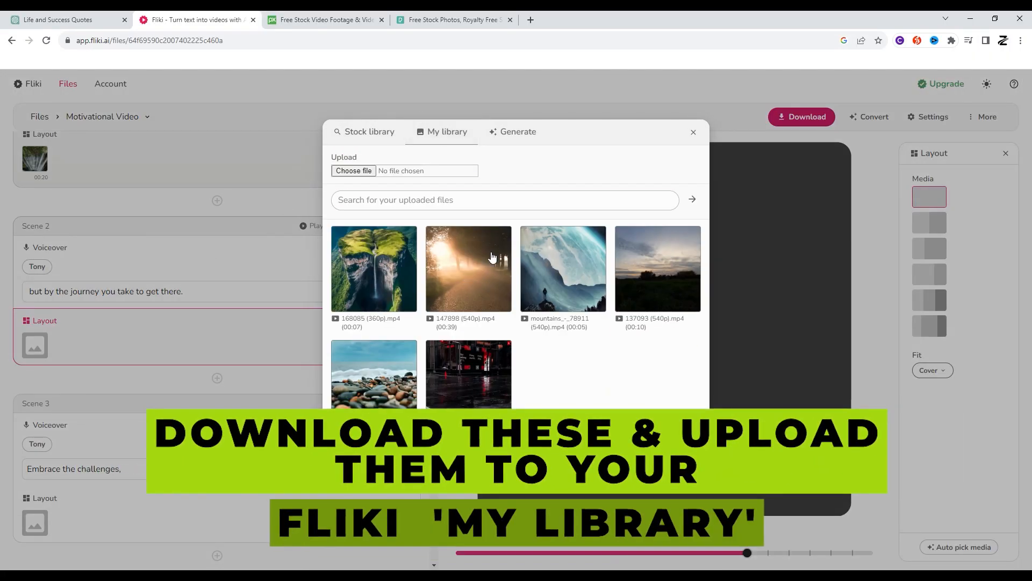
left_click(405, 293)
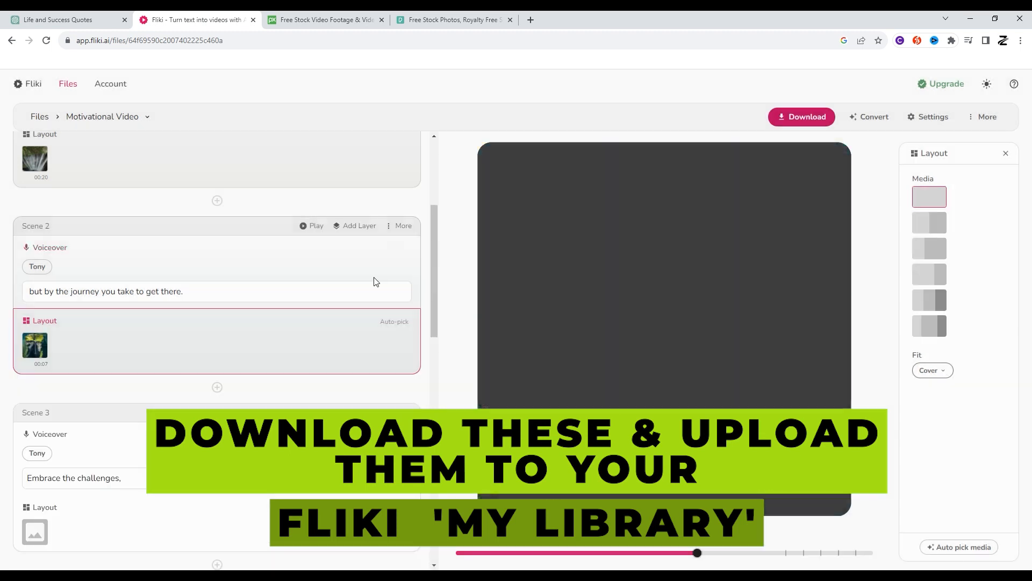
scroll(261, 376, "down", 3)
left_click(35, 370)
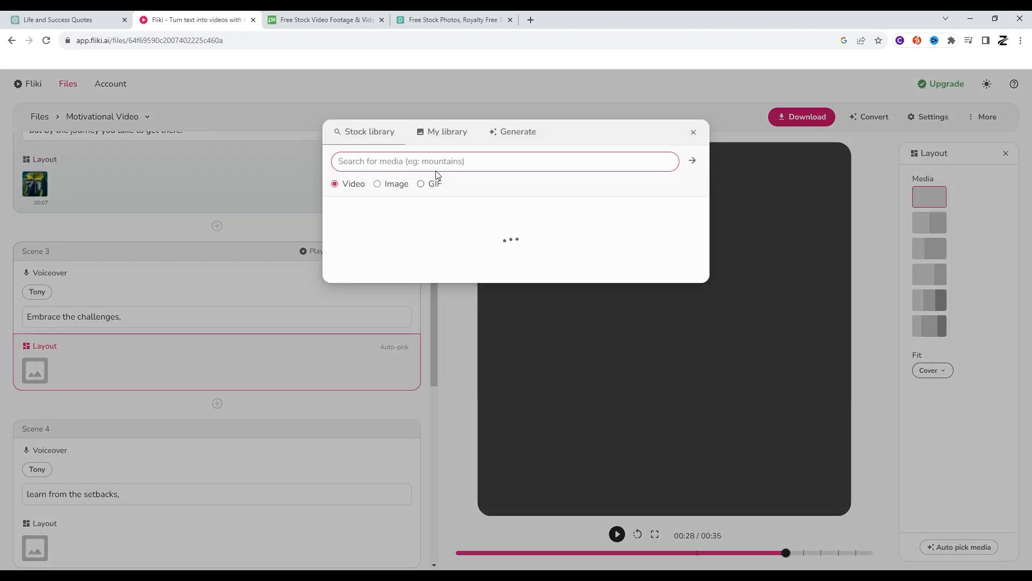
left_click(447, 135)
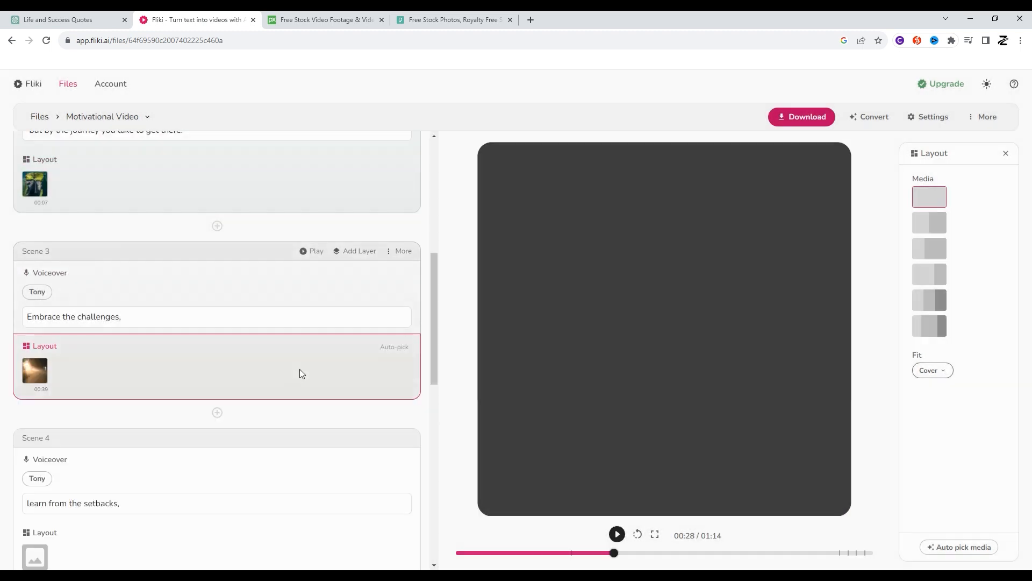
- Use the uploaded mountains_-_78911 (540p).mp4 as Scene 4's layout media and 137093 (540p).mp4 as Scene 5's
scroll(83, 392, "down", 3)
left_click(81, 350)
left_click(443, 129)
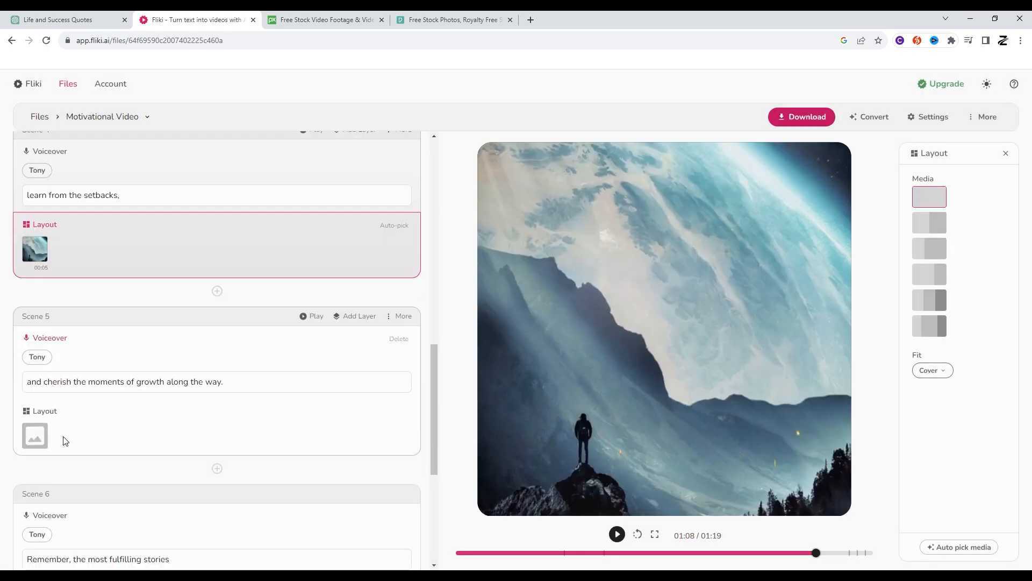
left_click(62, 436)
left_click(443, 132)
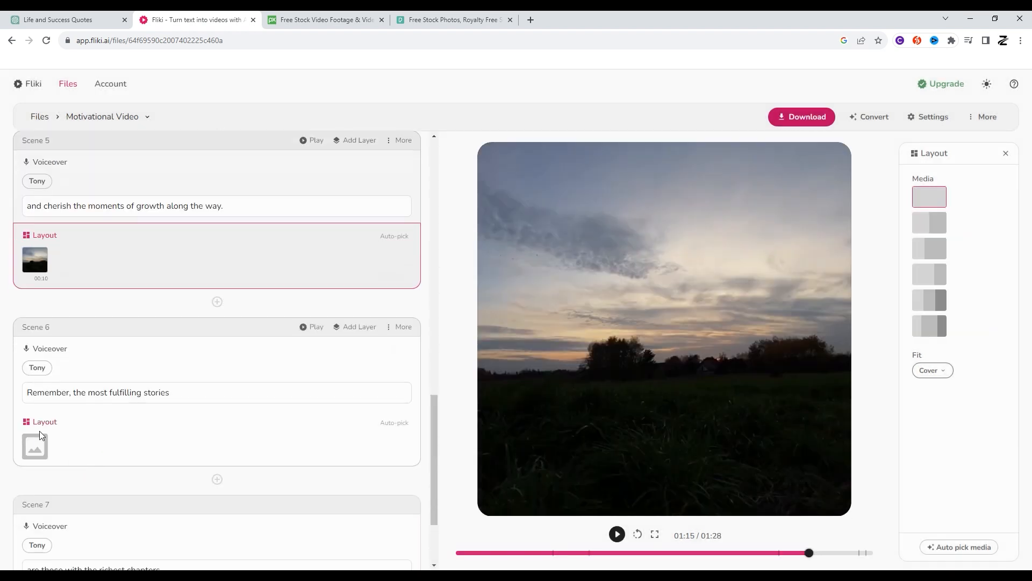
left_click(39, 431)
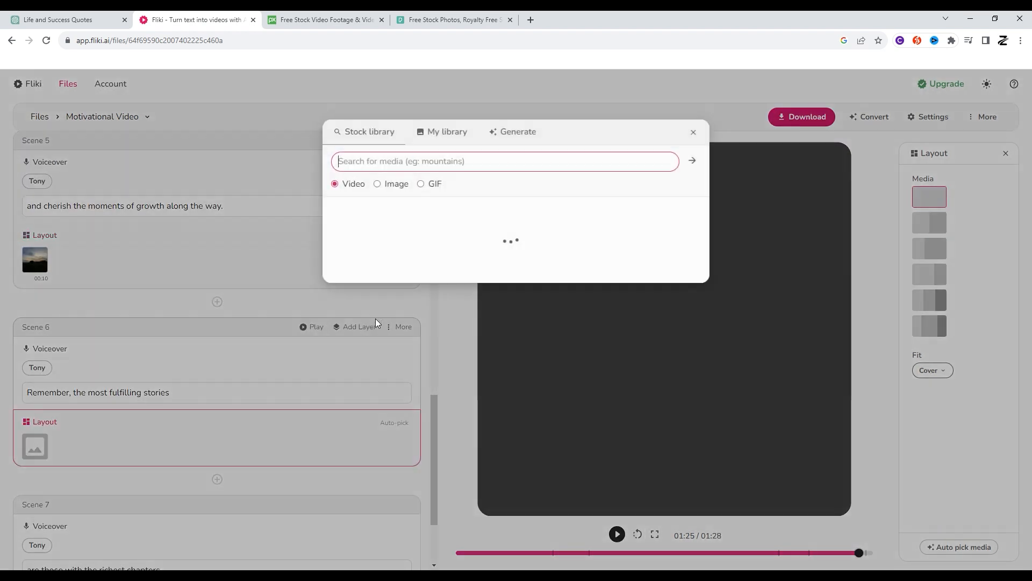
left_click(443, 132)
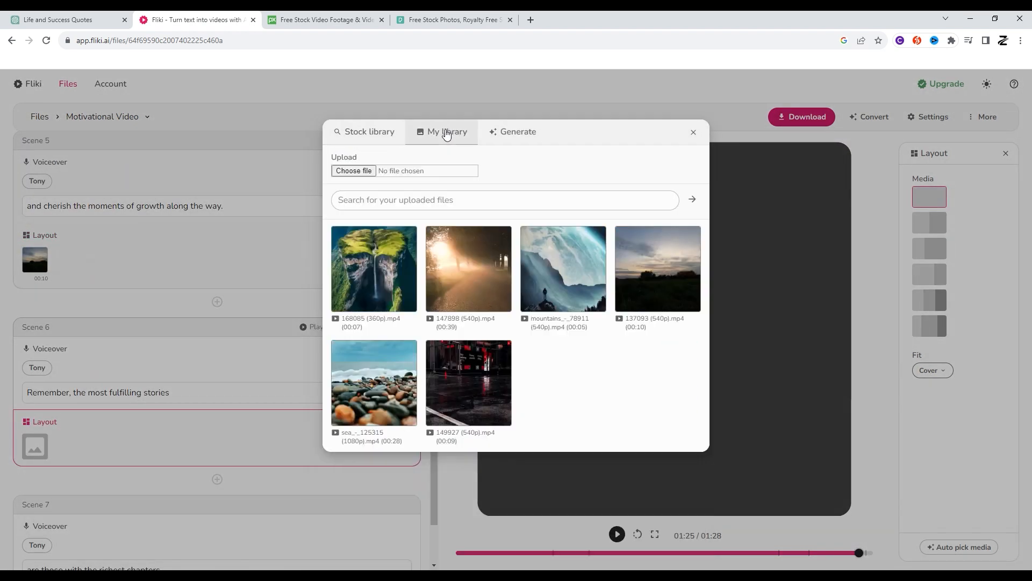
scroll(162, 429, "down", 3)
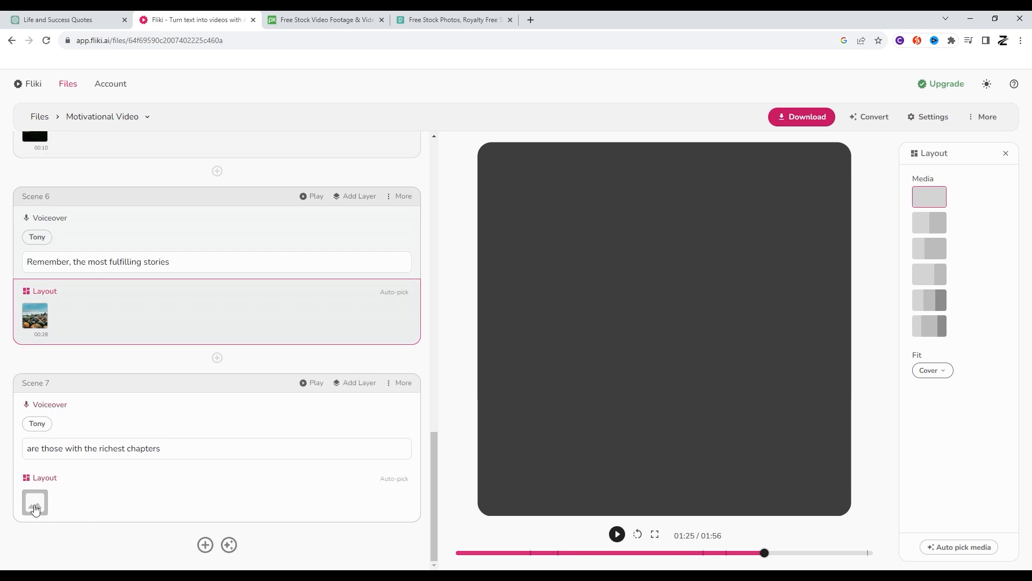
left_click(35, 506)
left_click(464, 132)
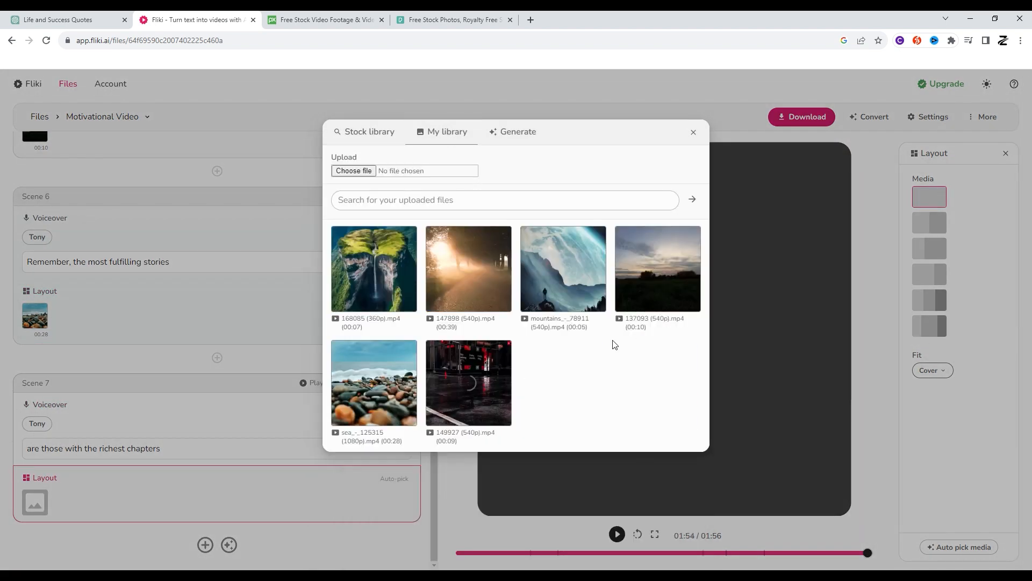
left_click(506, 416)
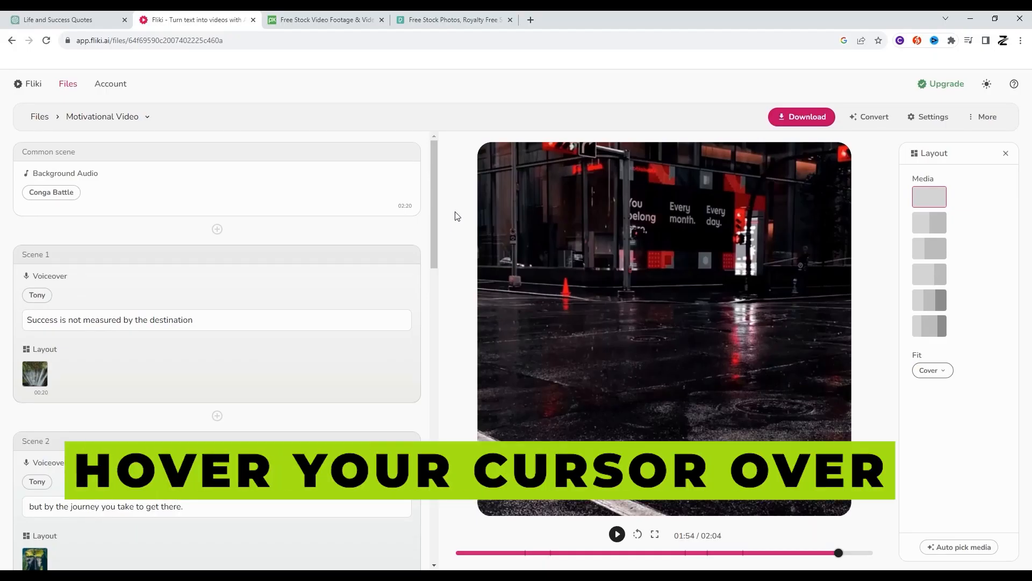
- Review Scene 1's voiceover subtitle options, set the subtitle position to the centre and apply the settings to all voiceover layers
mouse_move(385, 341)
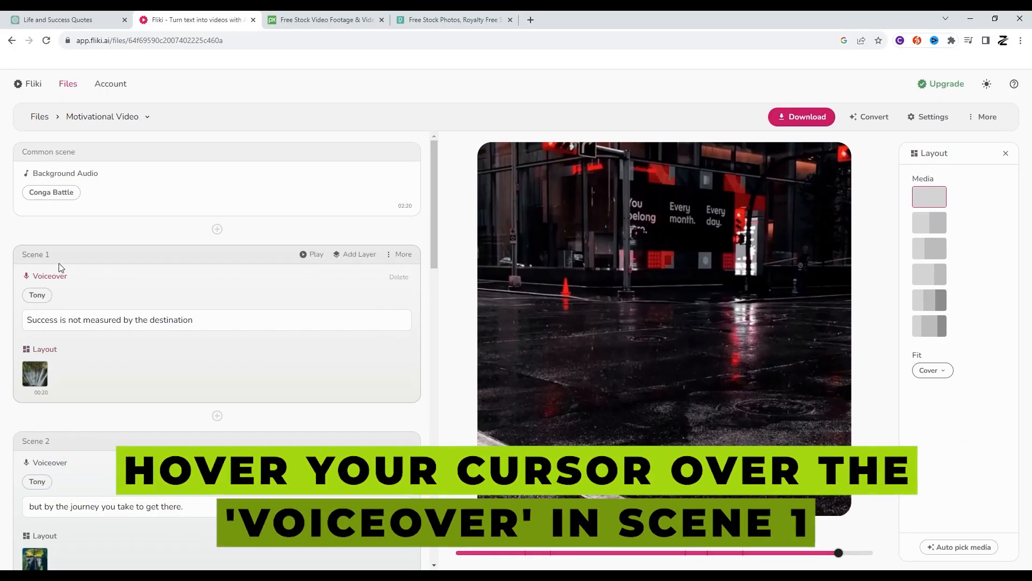
left_click(105, 283)
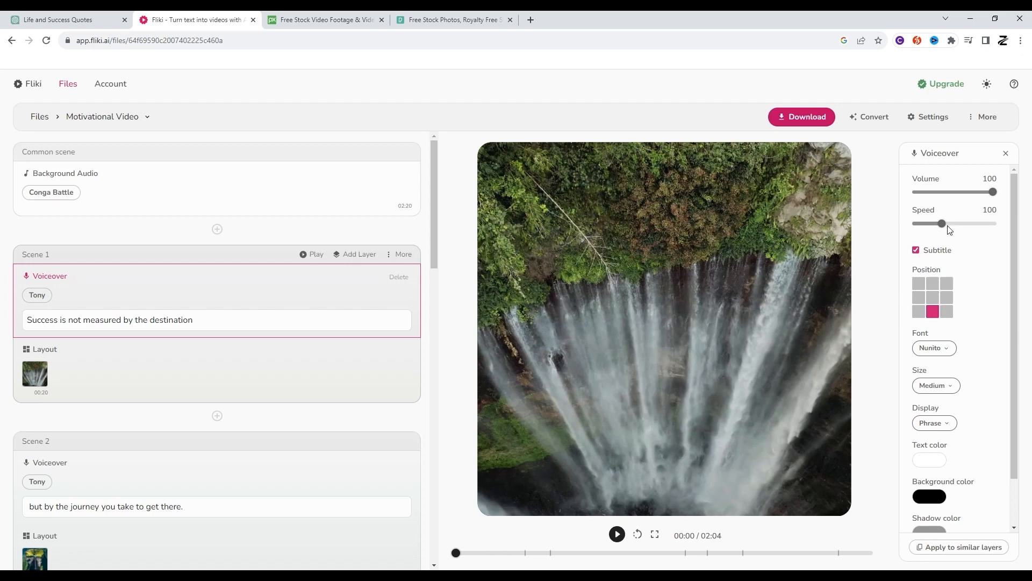
left_click(930, 349)
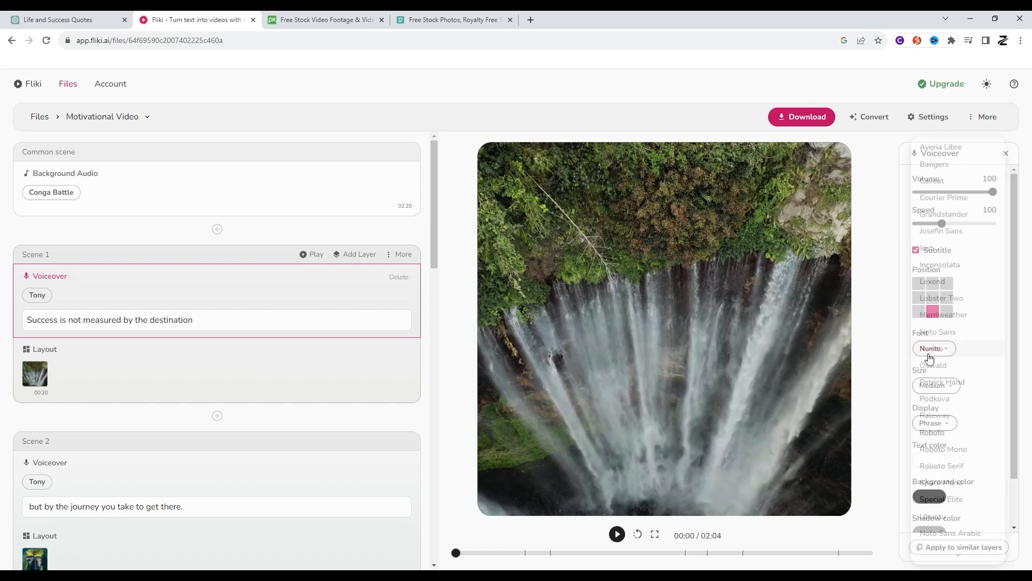
left_click(896, 367)
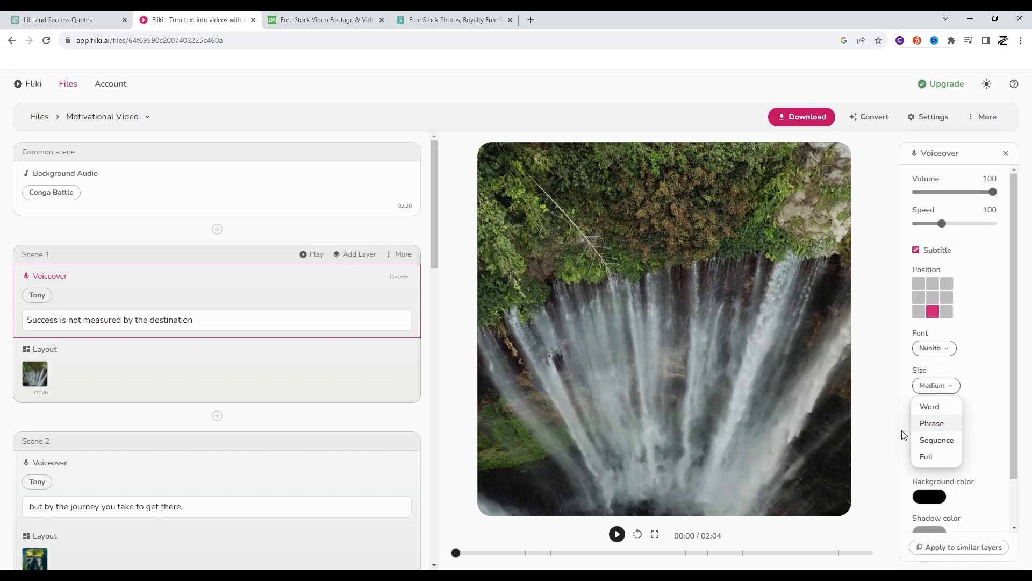
scroll(907, 436, "down", 1)
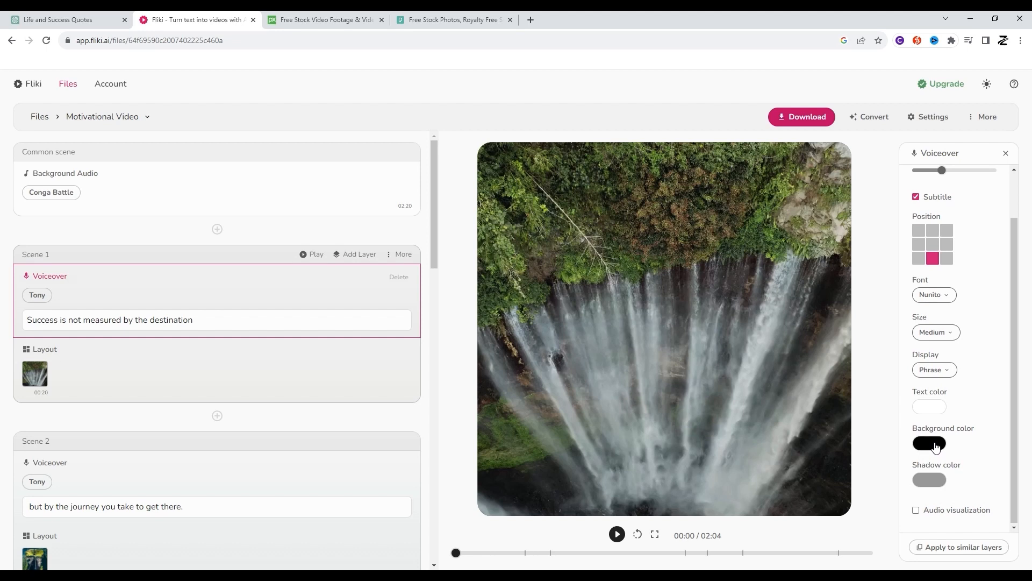
left_click(936, 444)
left_click(891, 456)
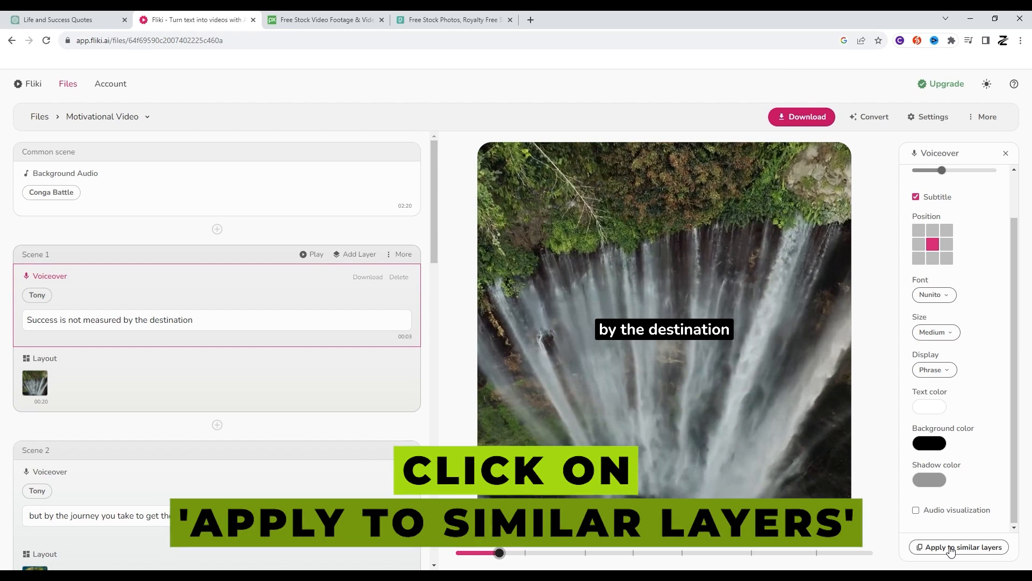
left_click(949, 547)
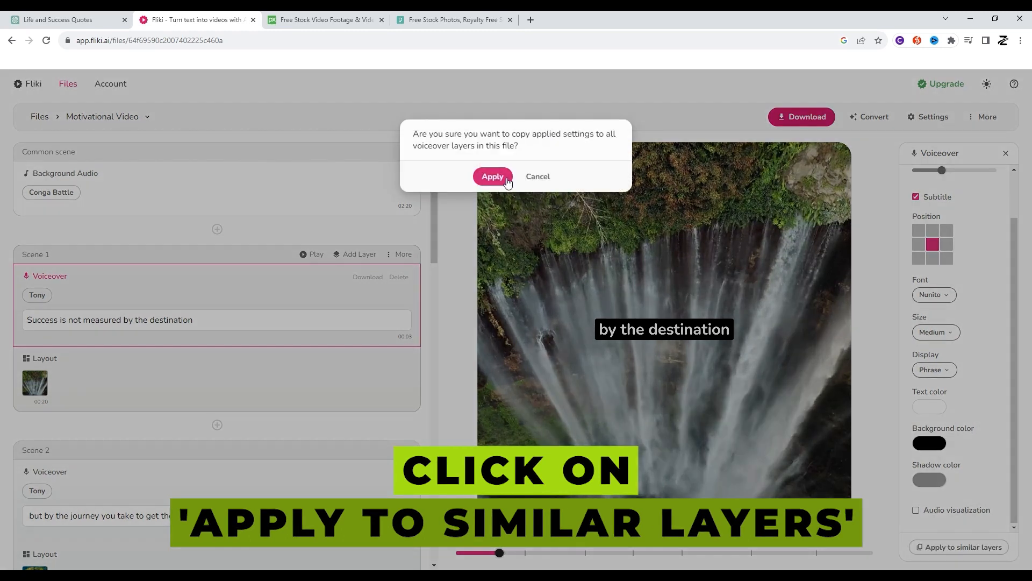
left_click(493, 176)
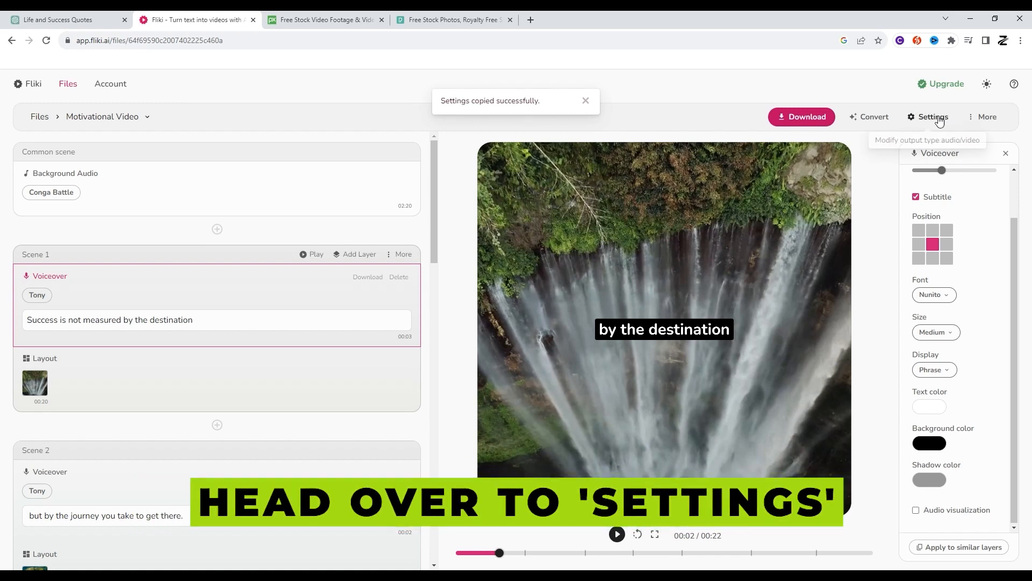
- Set the gap between scenes to 0.2 seconds and the aspect ratio to portrait, and save the video settings
left_click(934, 117)
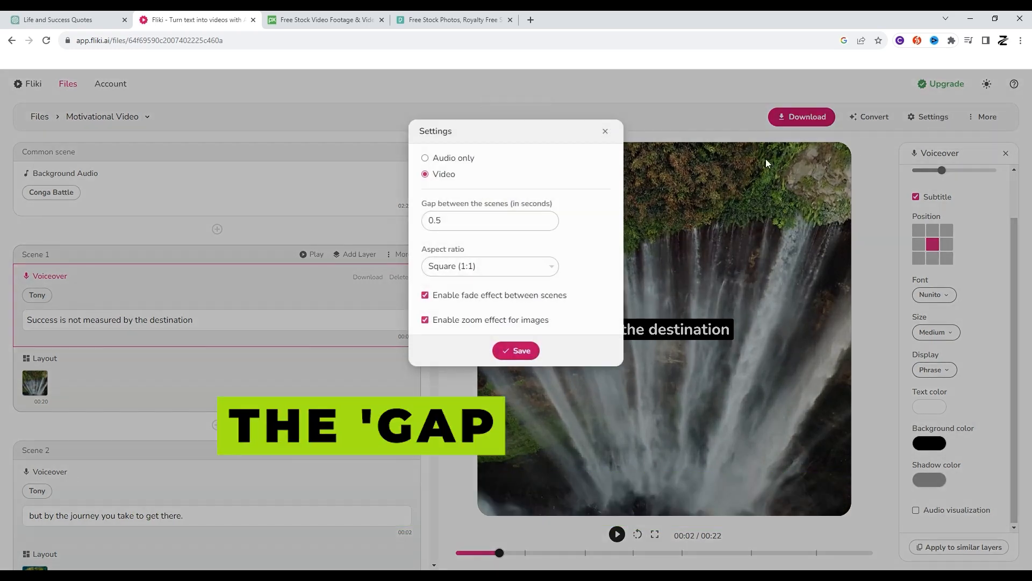
left_click(459, 222)
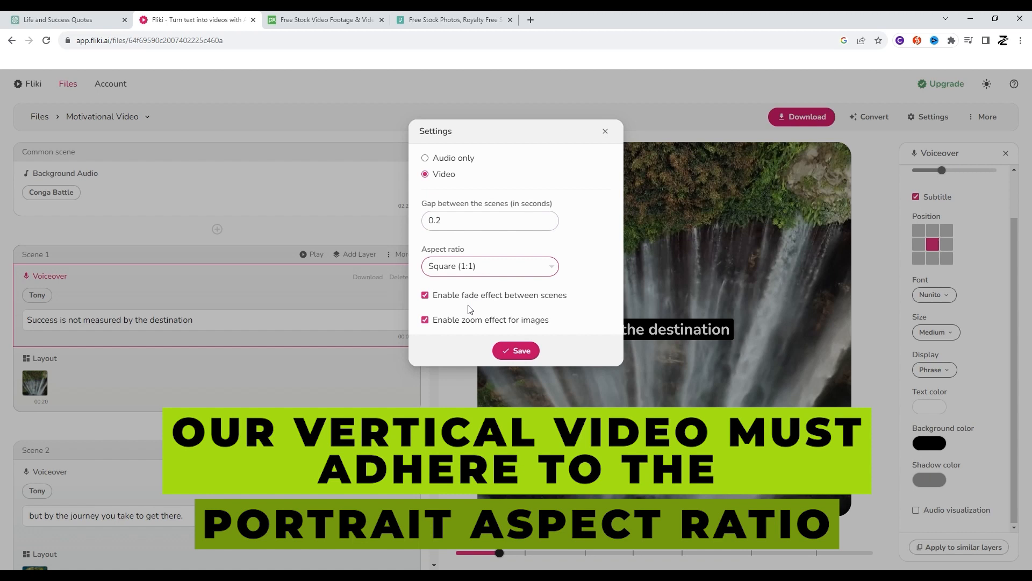
left_click(470, 310)
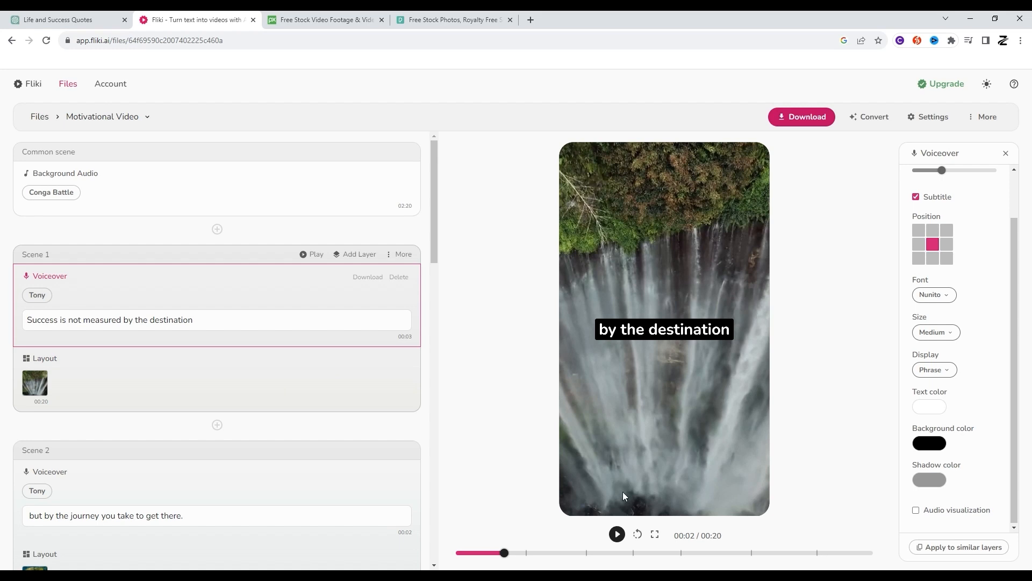
- Play the video preview from the beginning
left_click_drag(493, 557, 461, 565)
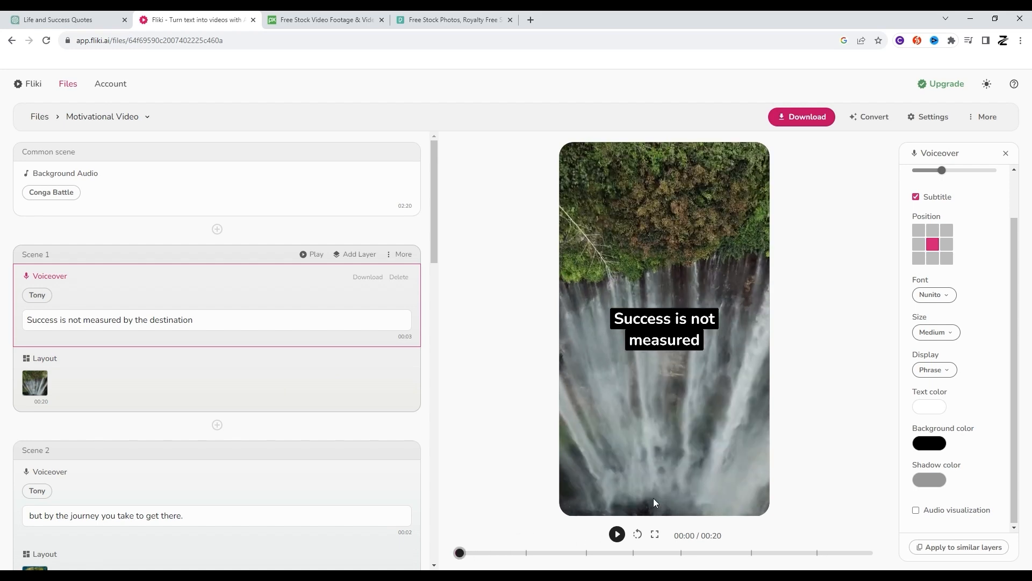
left_click(618, 535)
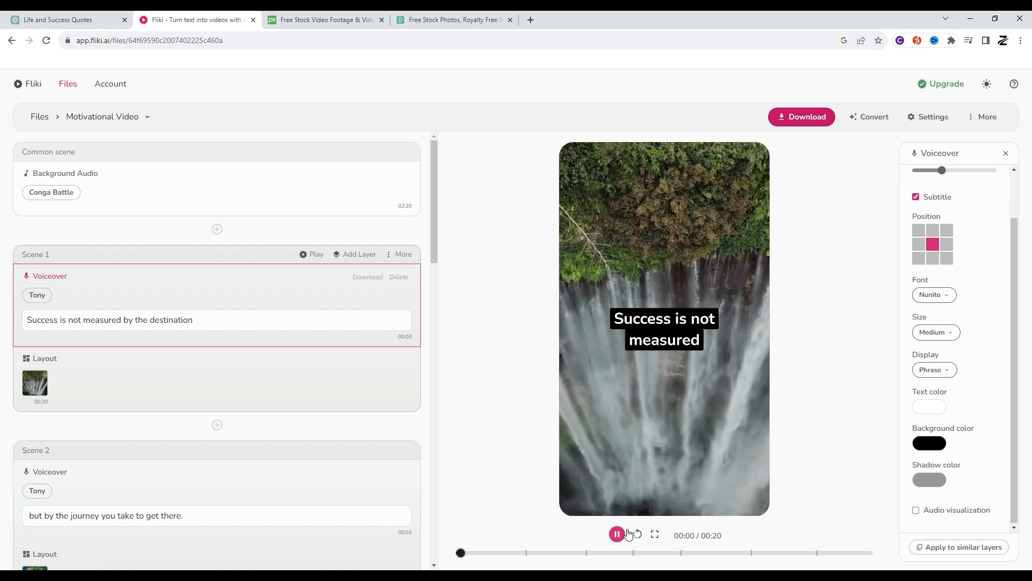